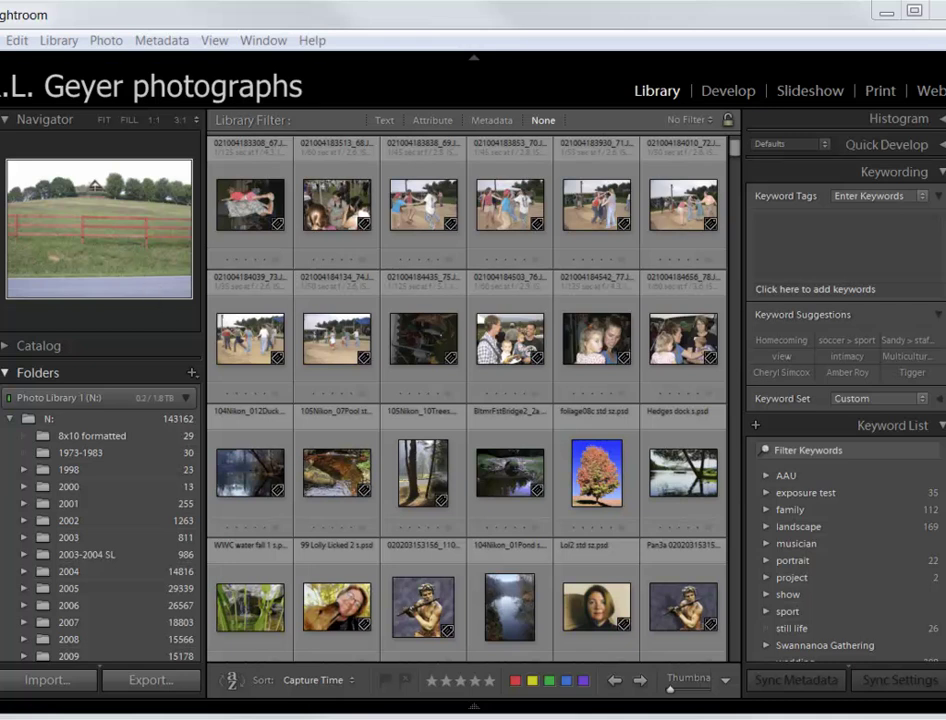
Step: Create a new catalog named 'practice catalog' in G:\Lightroom_catalogs\other
click(1, 40)
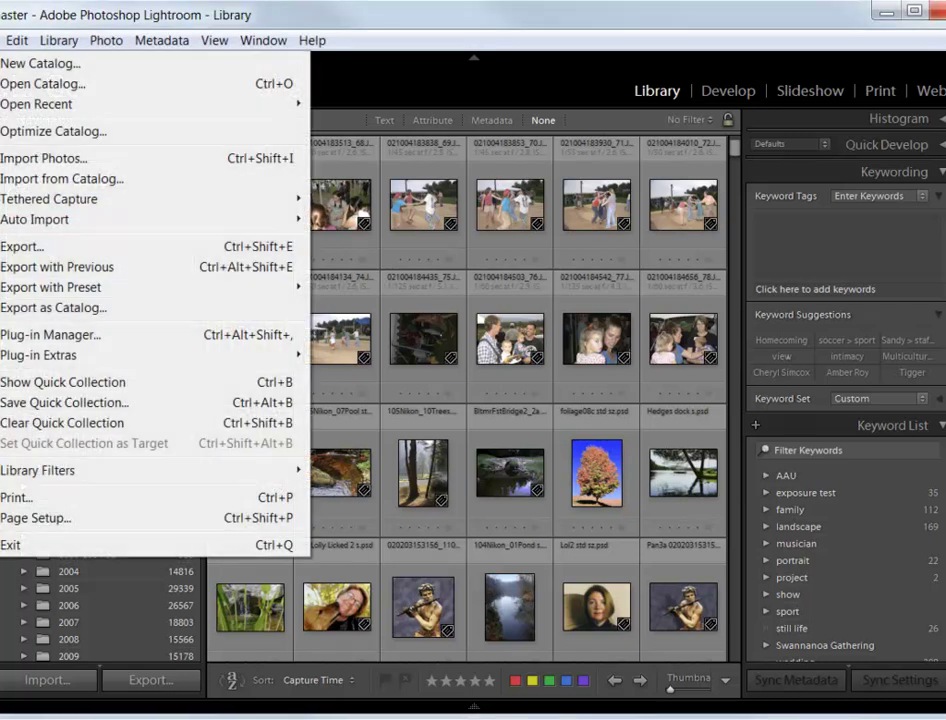
click(62, 66)
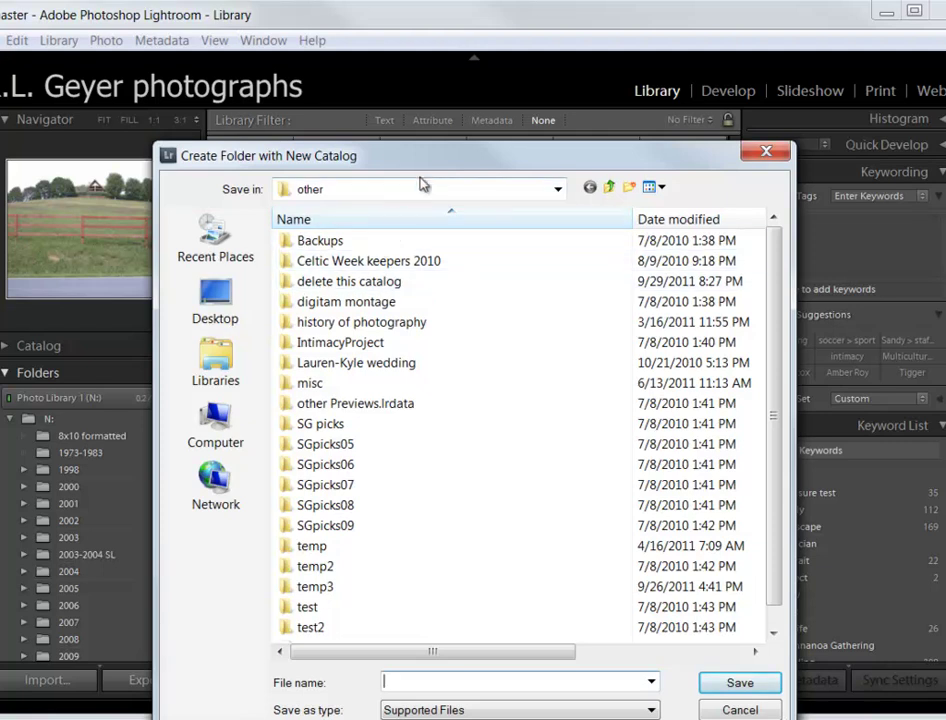
drag(434, 157, 442, 128)
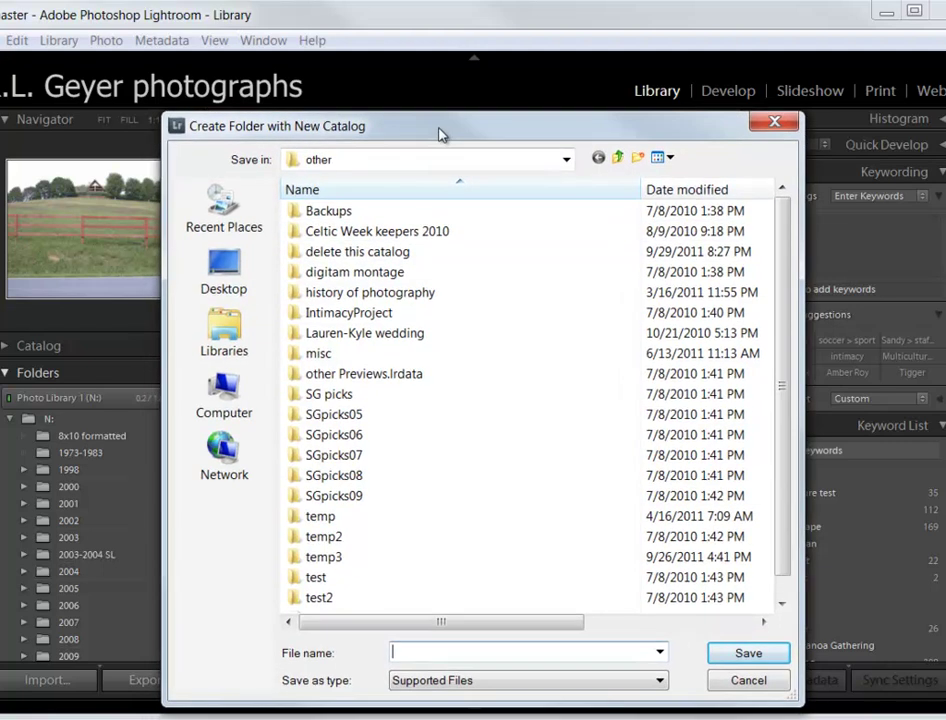
click(618, 158)
click(618, 158)
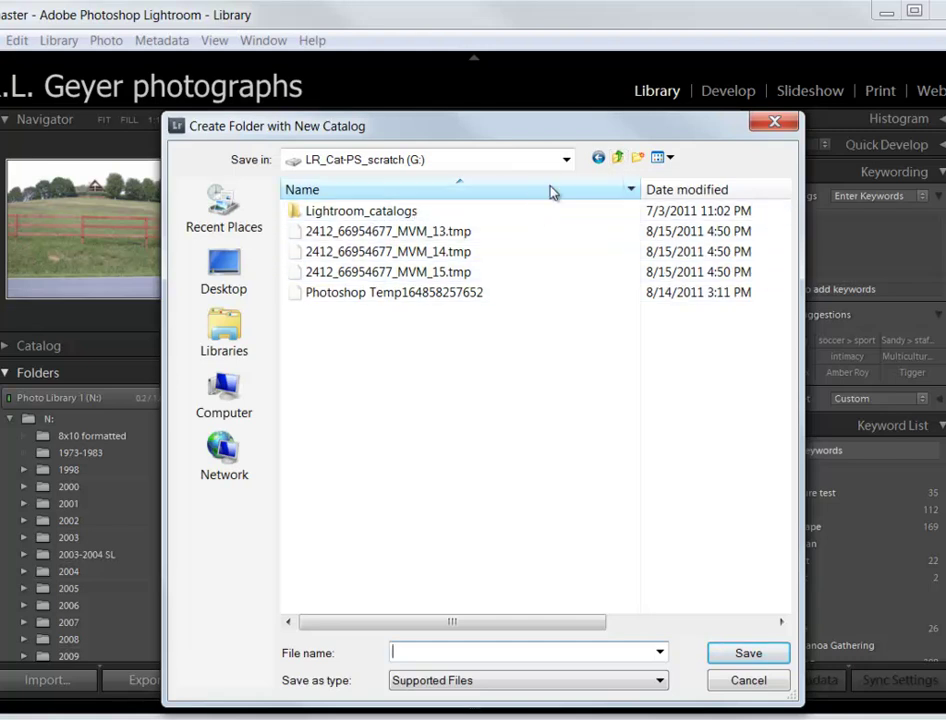
click(618, 158)
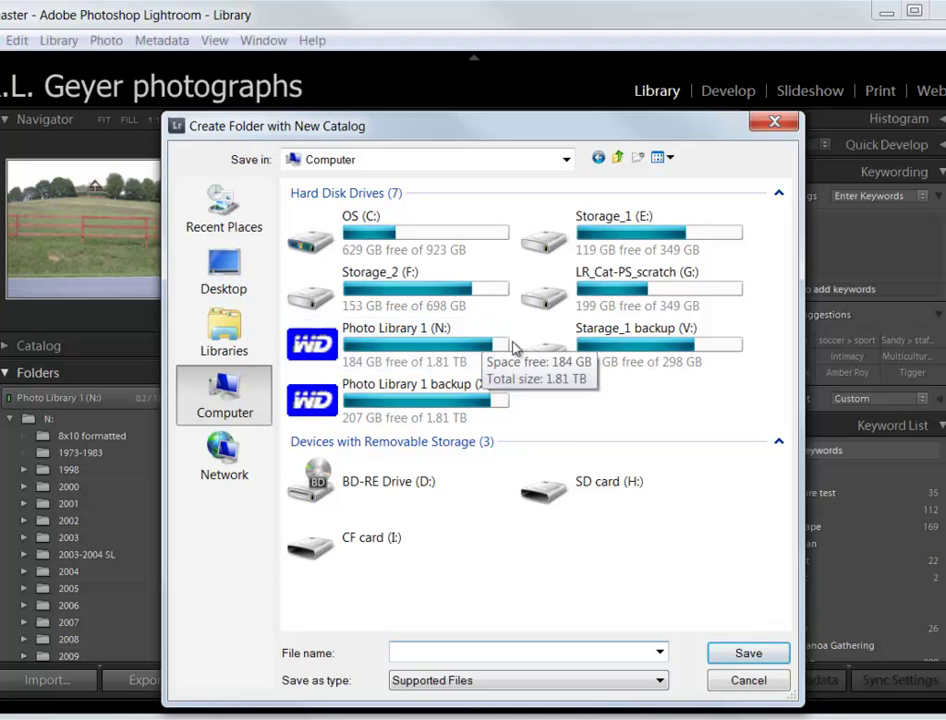
double_click(648, 285)
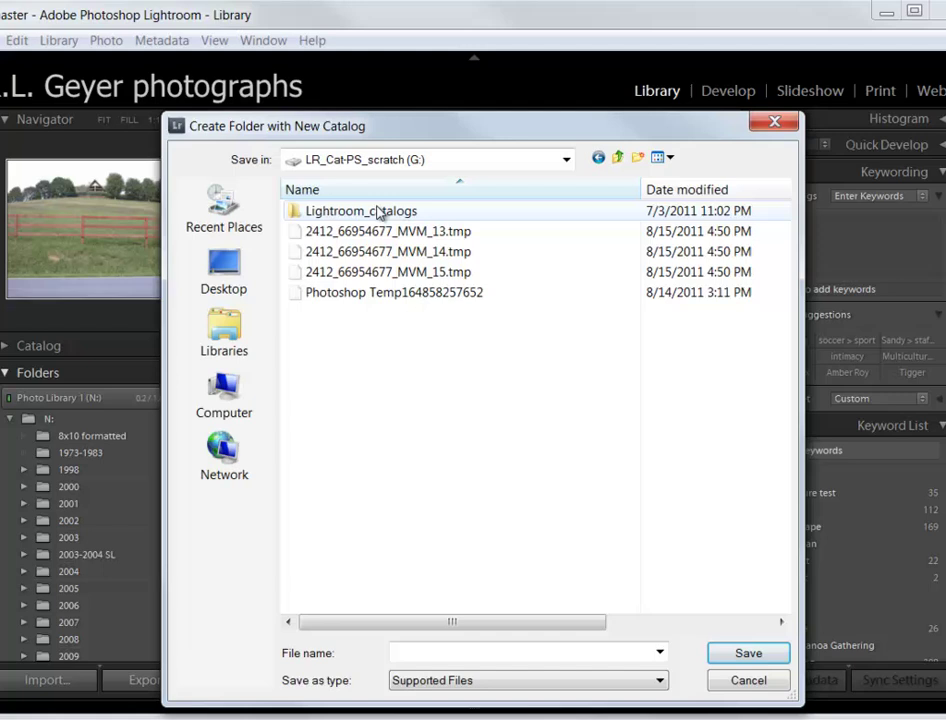
click(366, 213)
double_click(366, 213)
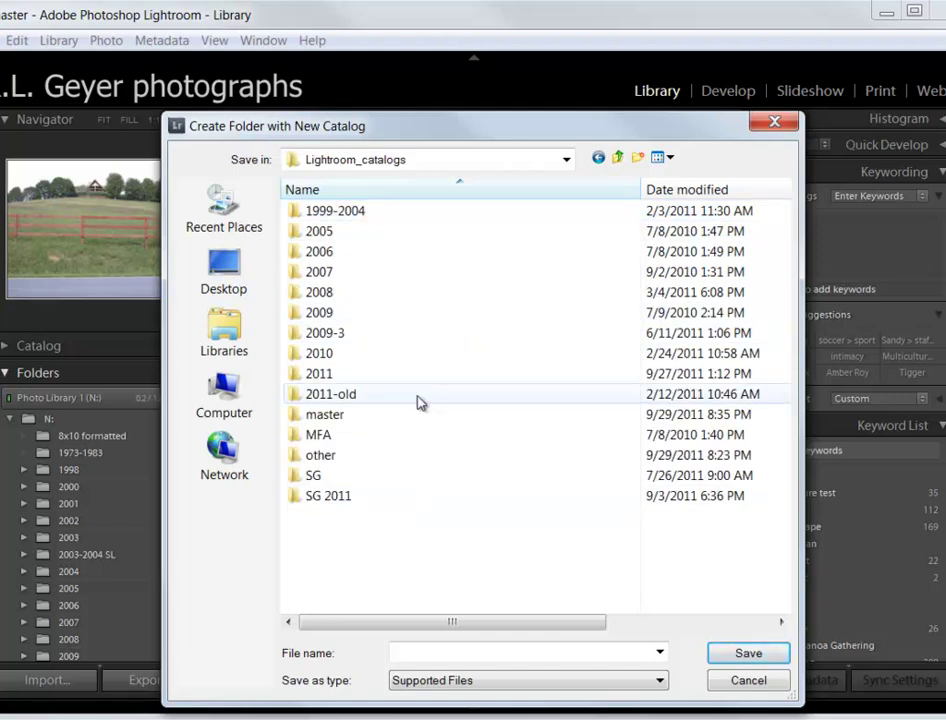
double_click(322, 458)
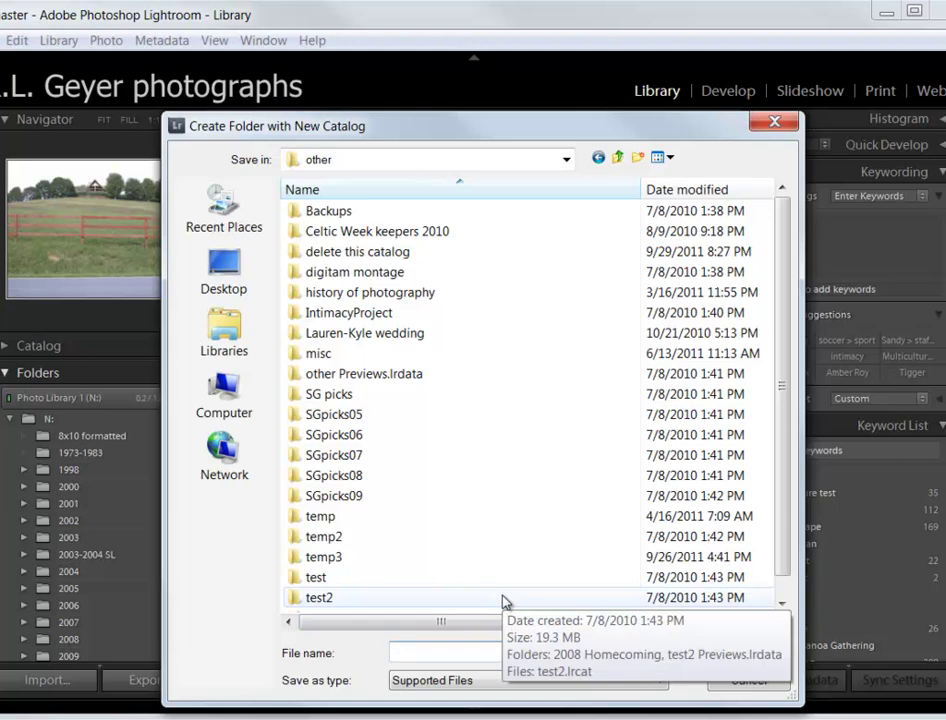
text(practice catalog)
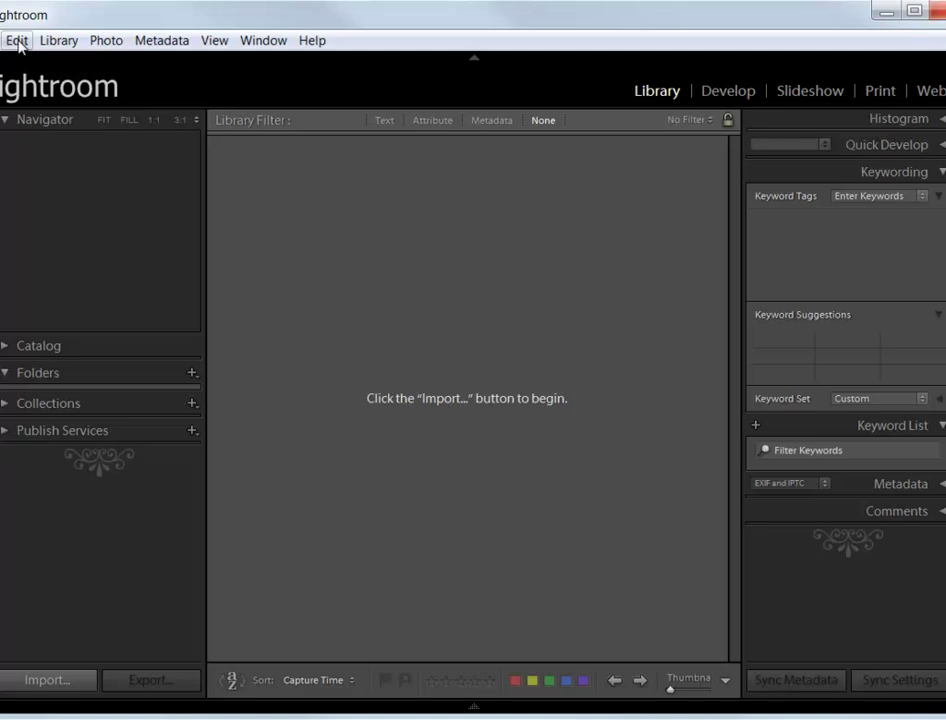
Step: Open the General preferences and leave the startup catalog set to the most recent catalog
click(18, 42)
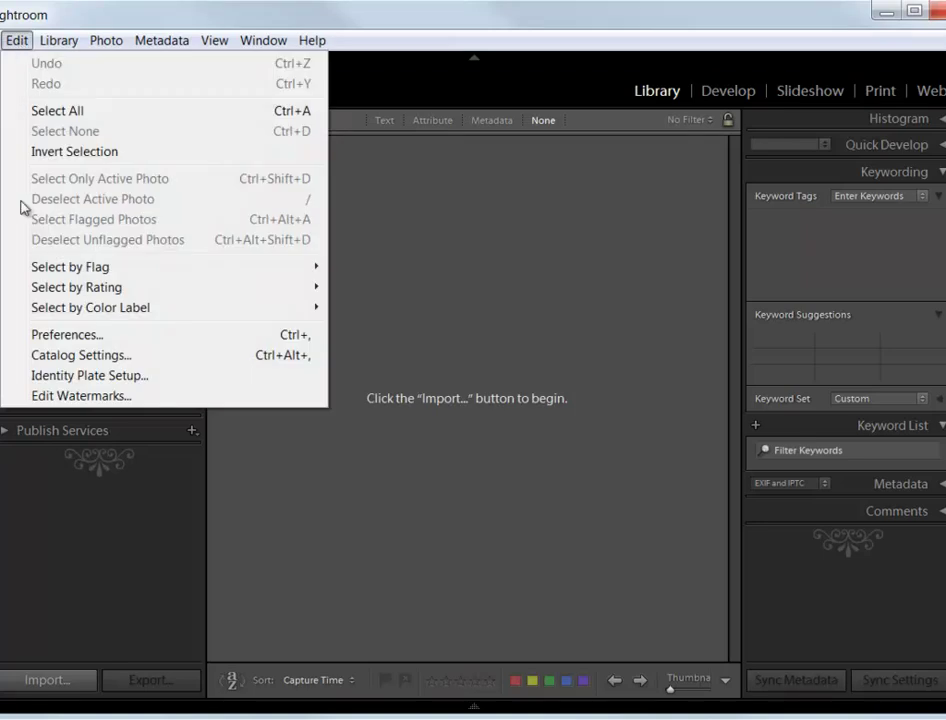
click(66, 337)
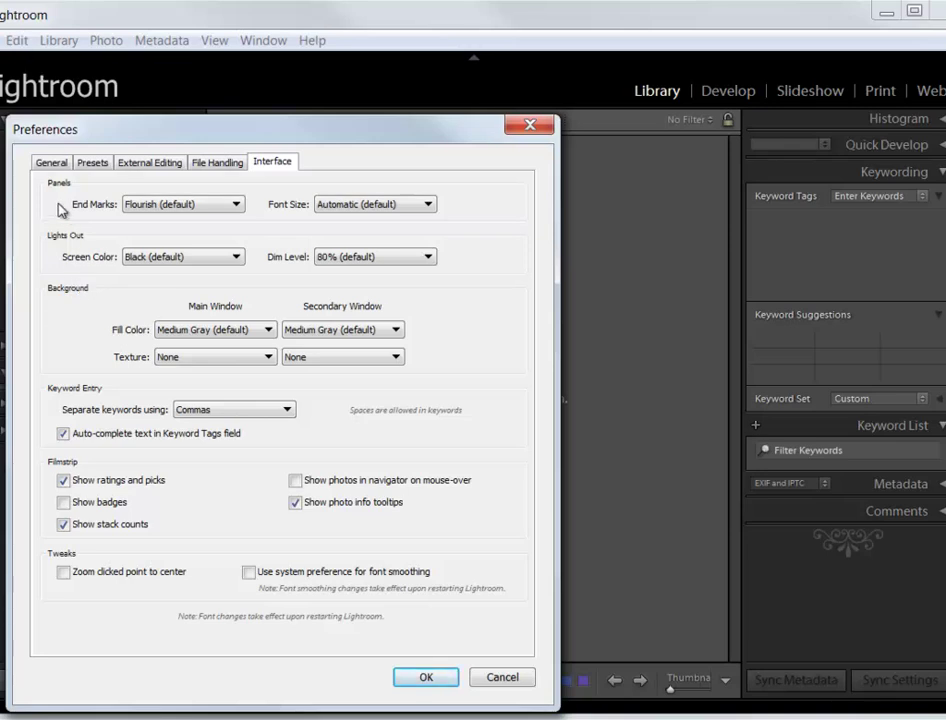
click(45, 160)
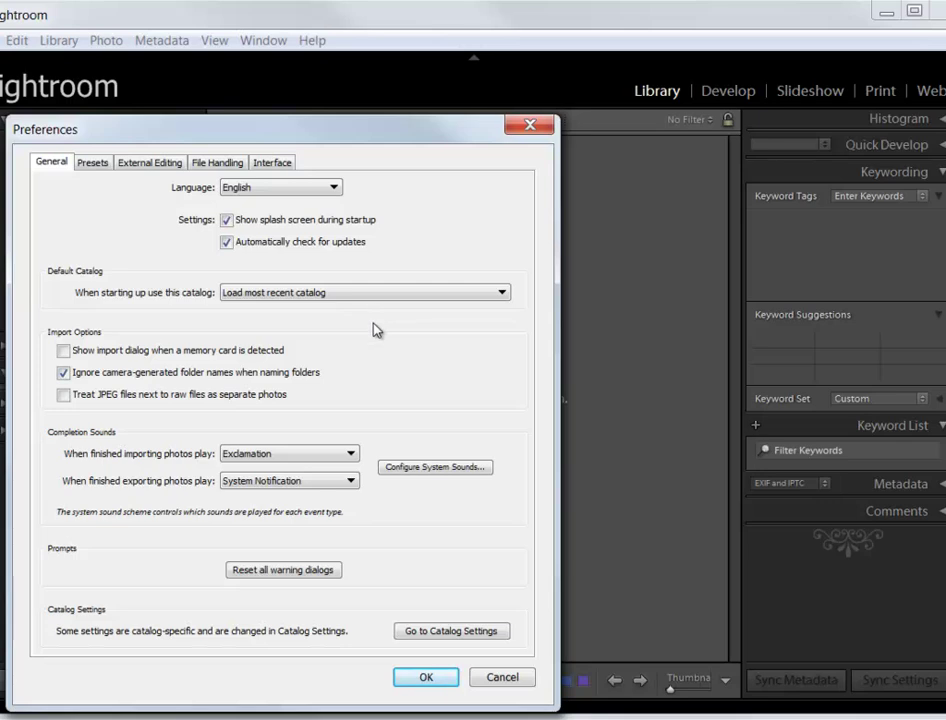
click(502, 293)
click(502, 293)
Step: Review the Presets, External Editing, File Handling and Interface preferences, then open Catalog Settings
click(86, 166)
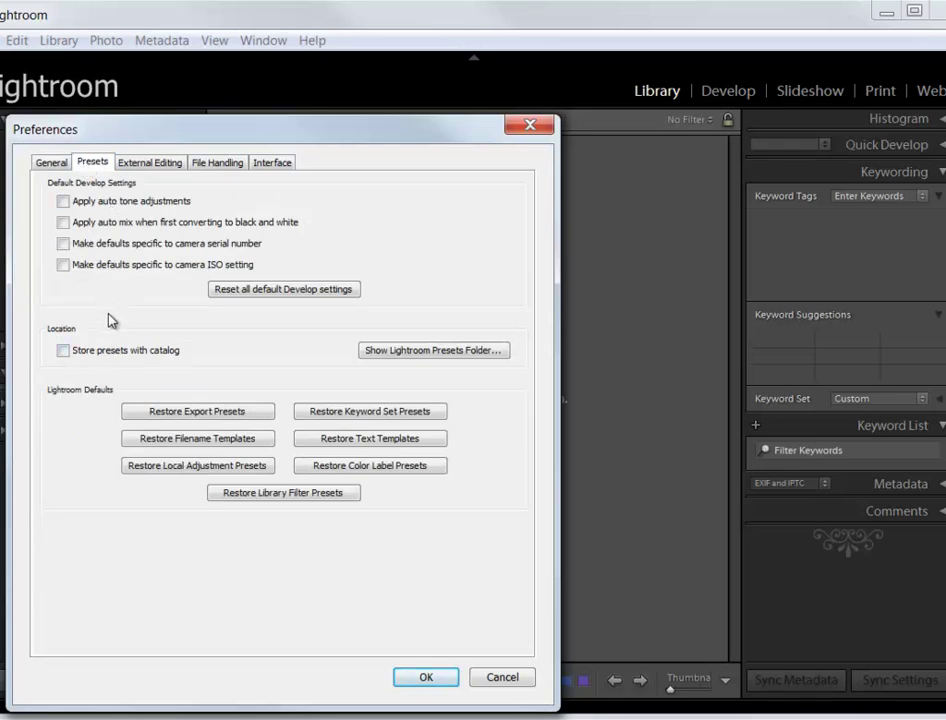
click(147, 166)
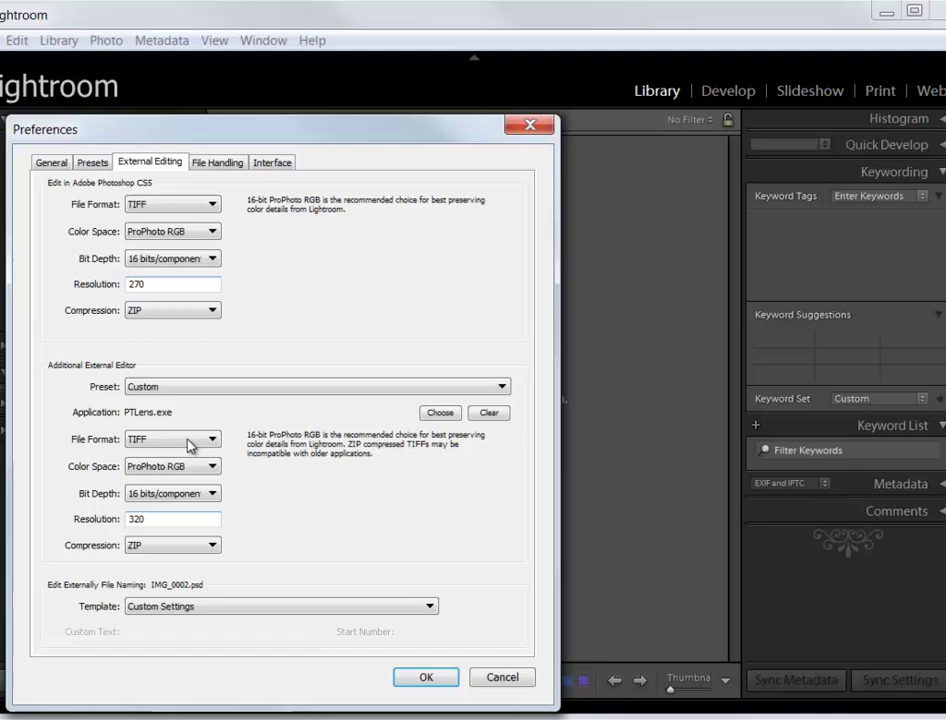
click(217, 163)
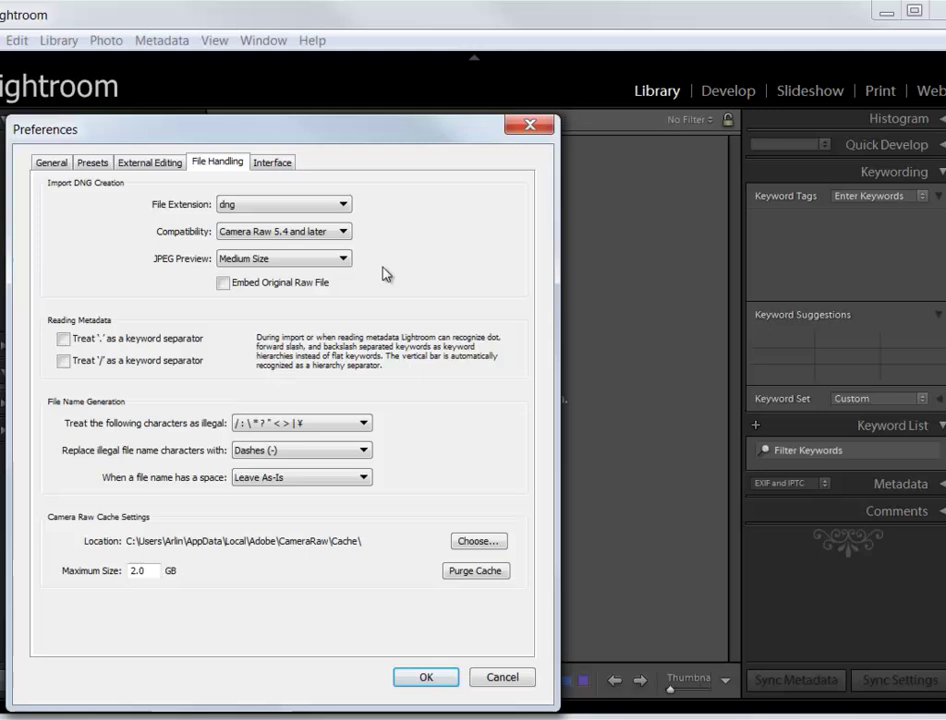
click(265, 164)
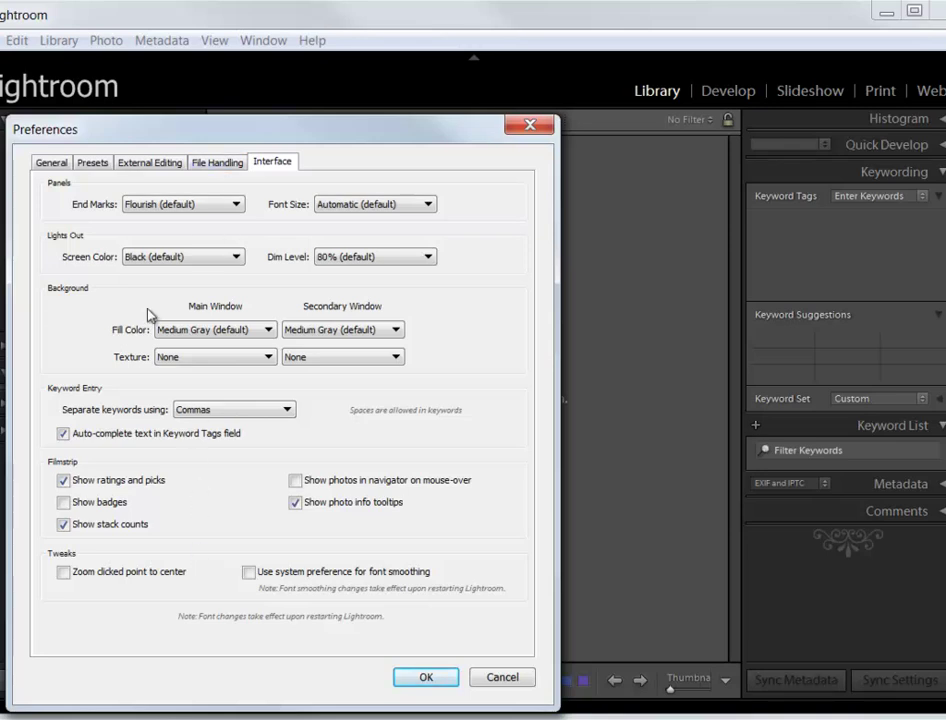
click(50, 162)
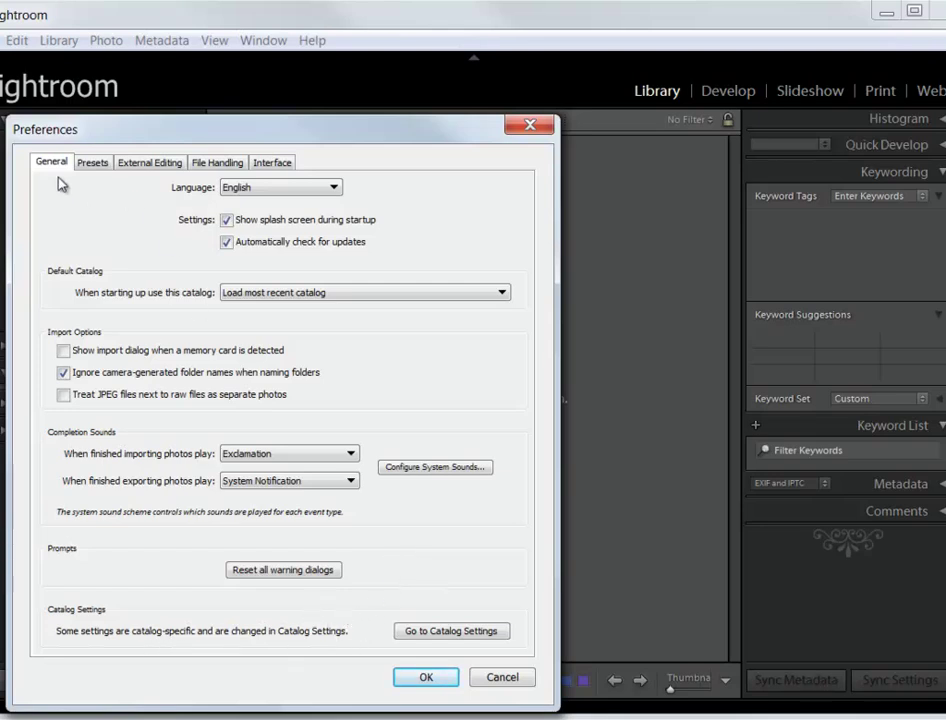
click(465, 632)
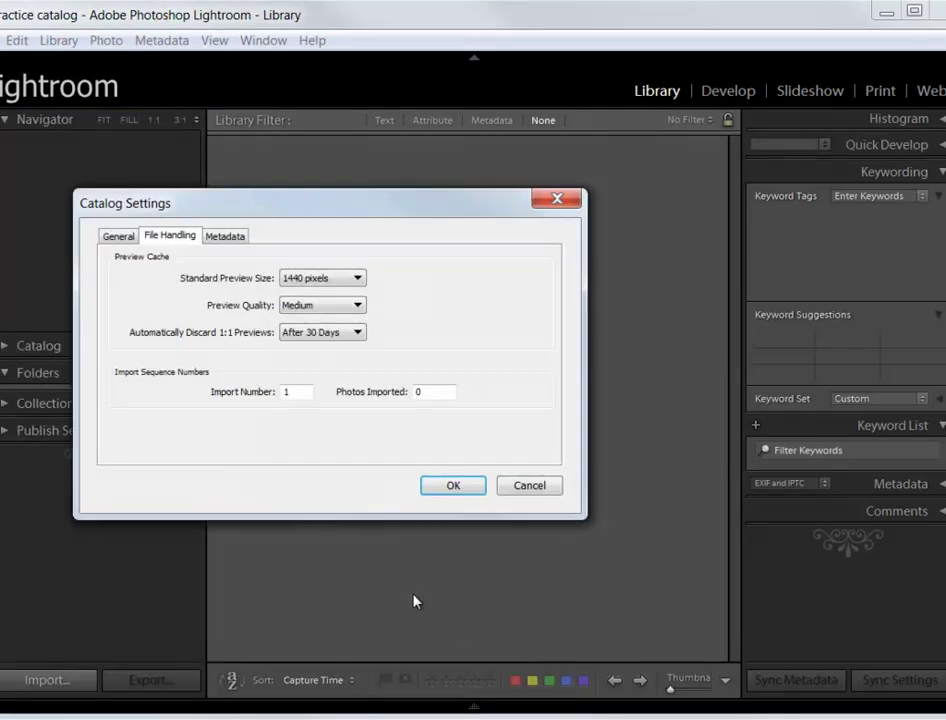
Step: Review the catalog settings, enable automatically writing changes into XMP, and confirm with OK
click(120, 238)
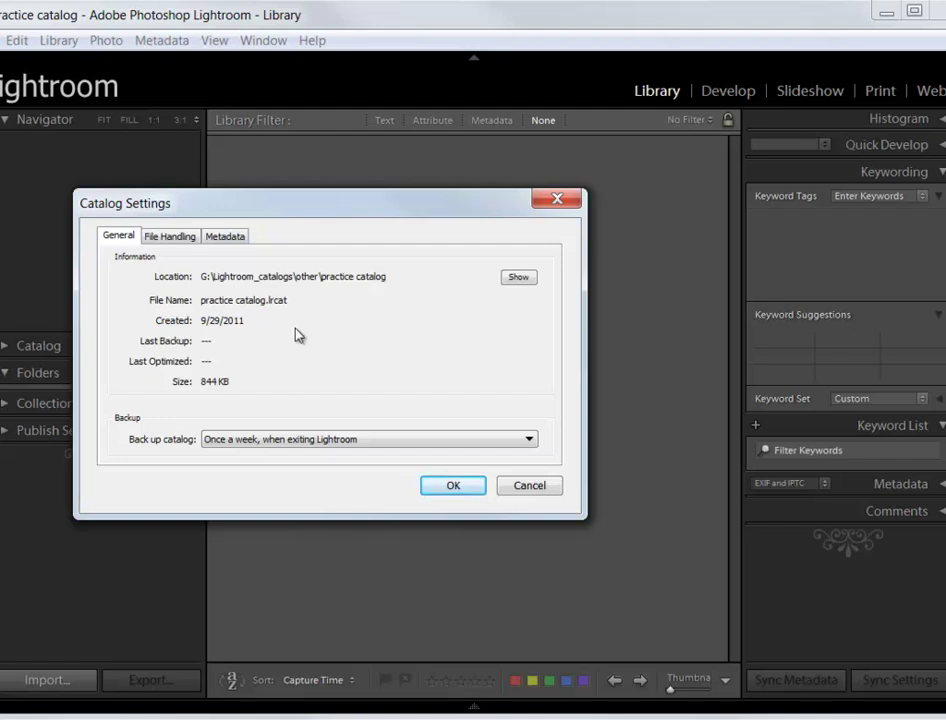
click(170, 237)
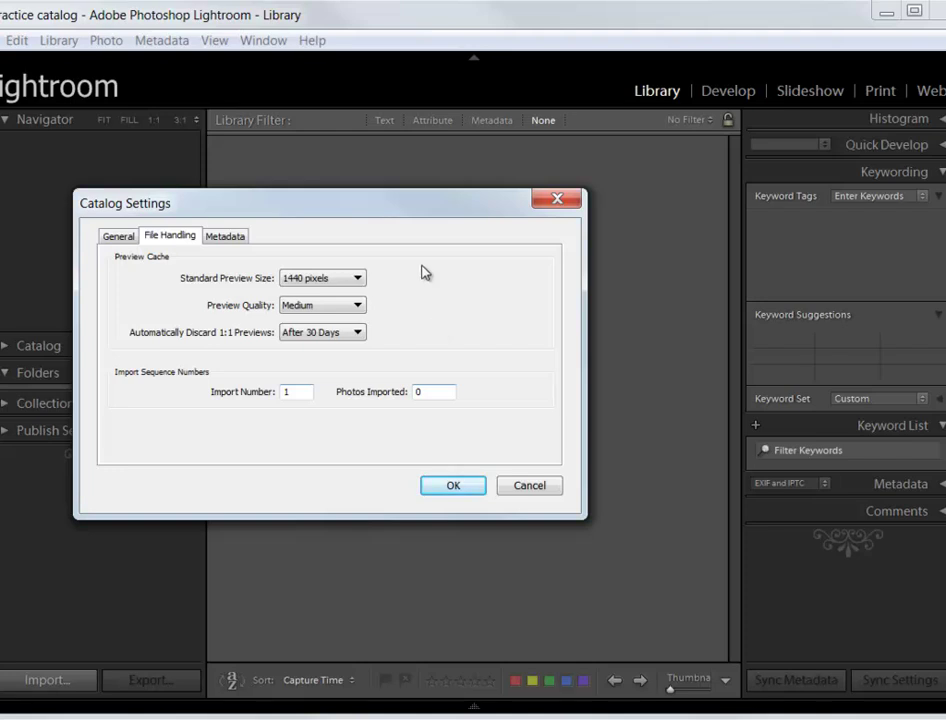
click(228, 237)
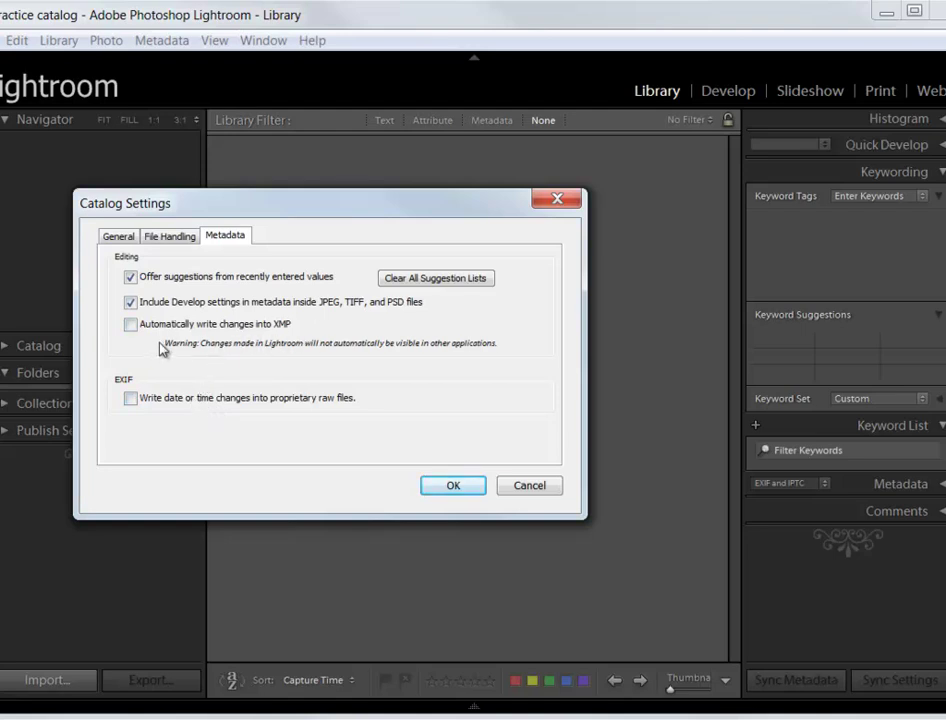
click(131, 325)
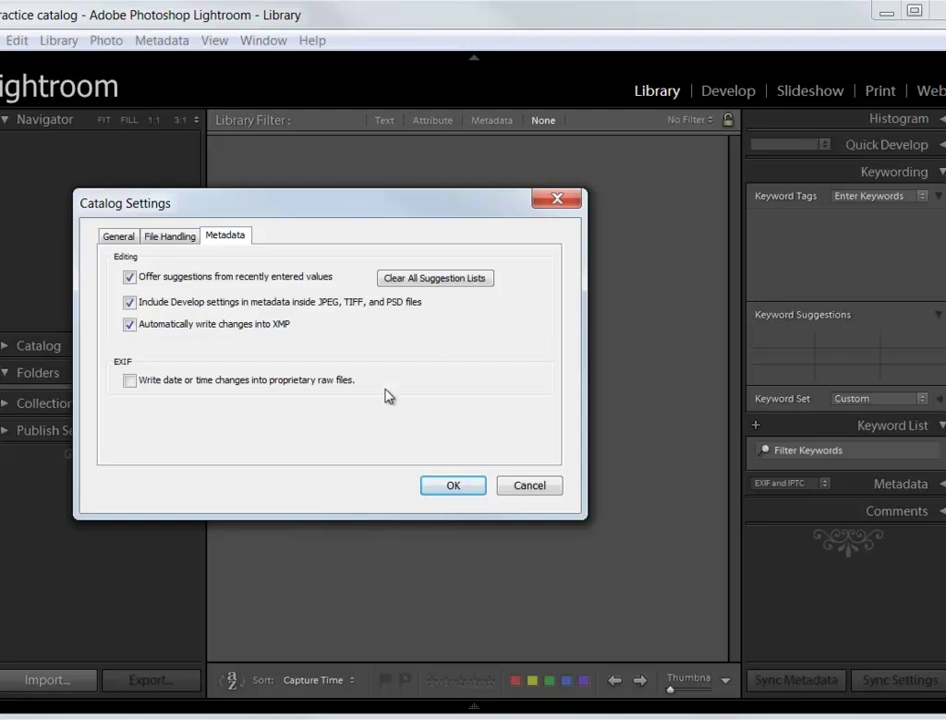
click(453, 488)
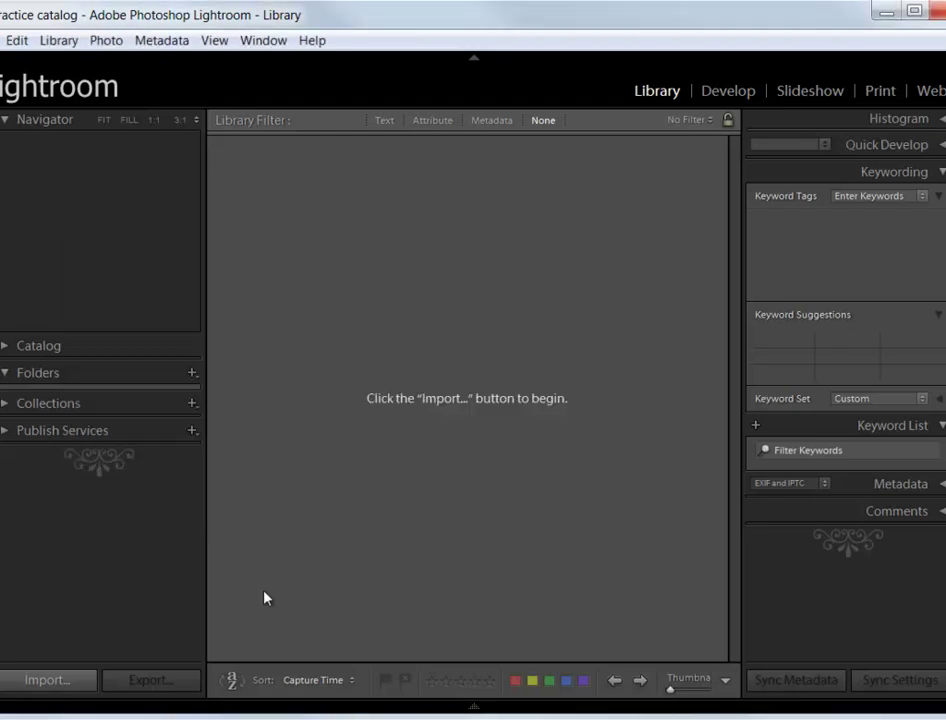
Step: Start an import using the Desktop's Charlie Louvin folder as the photo source
click(47, 681)
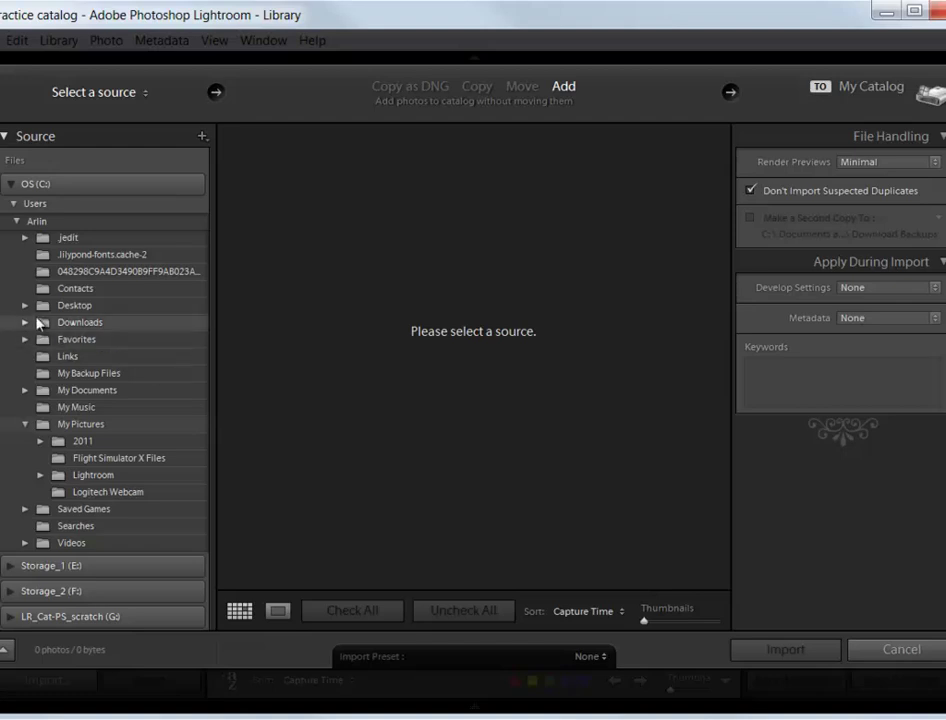
click(24, 307)
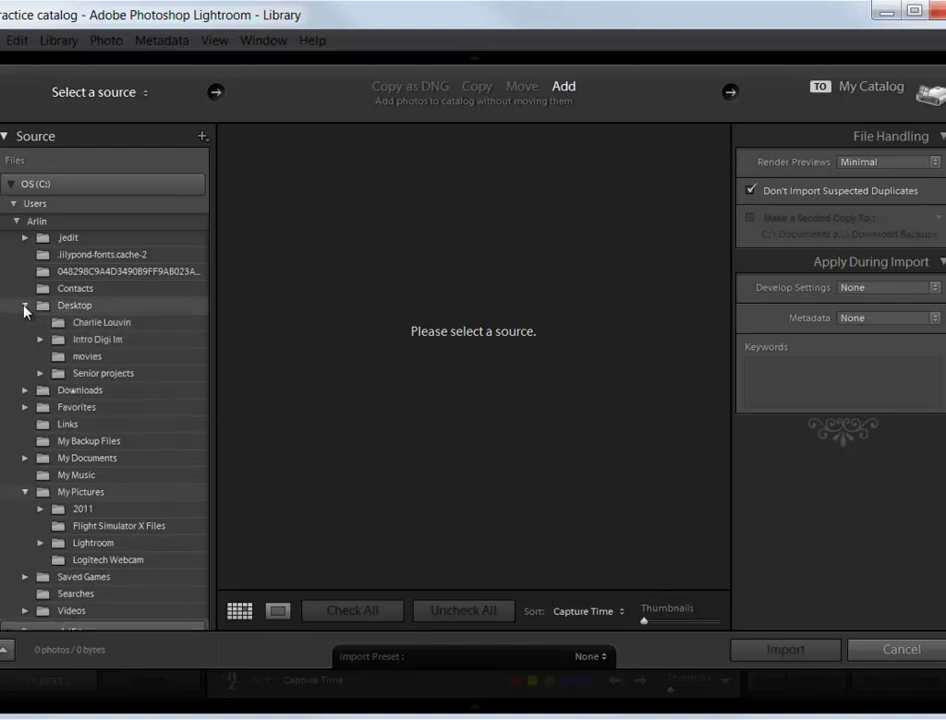
click(110, 326)
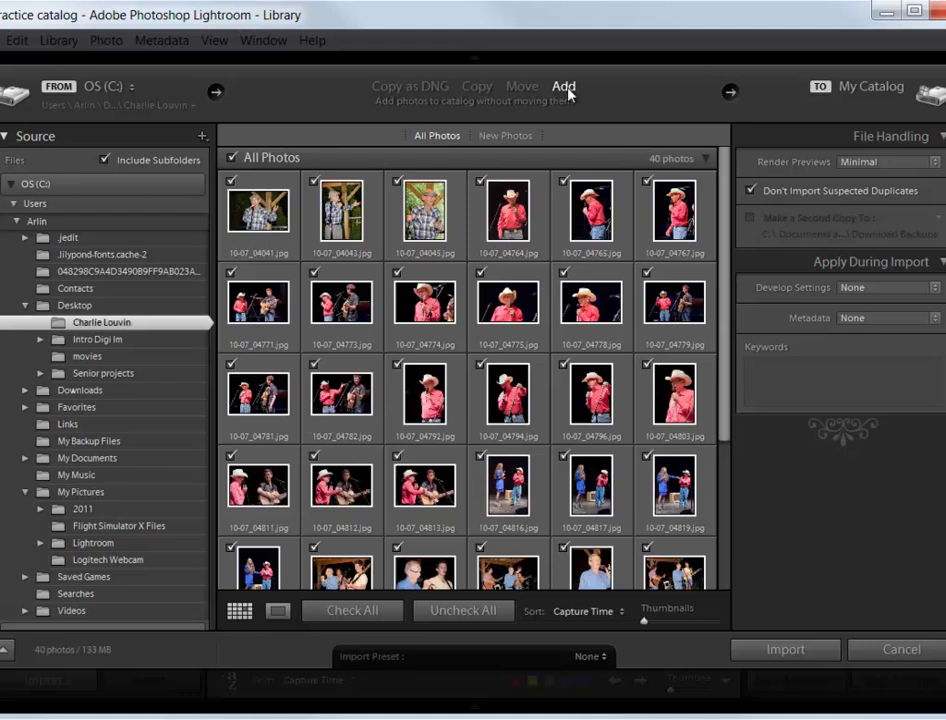
Step: Set the import mode to Copy after trying Copy as DNG and Add
click(477, 87)
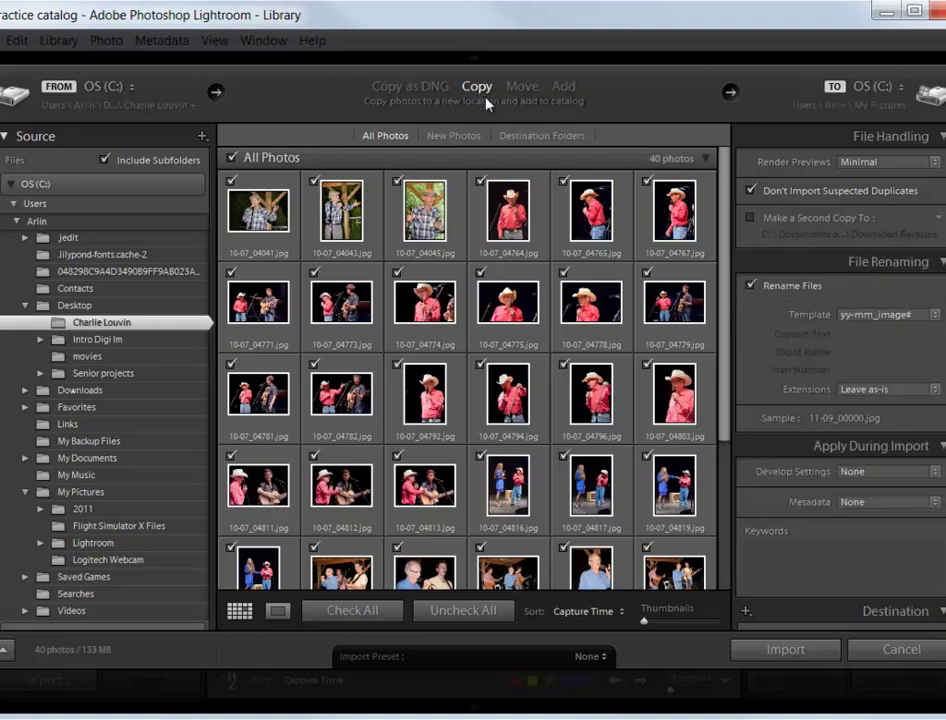
click(404, 88)
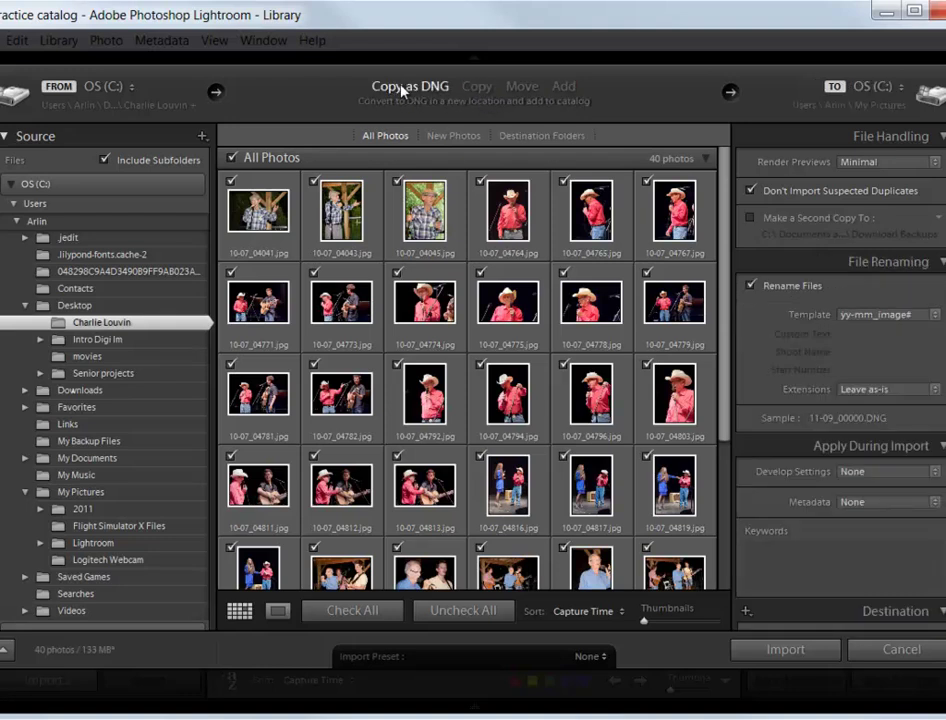
click(478, 88)
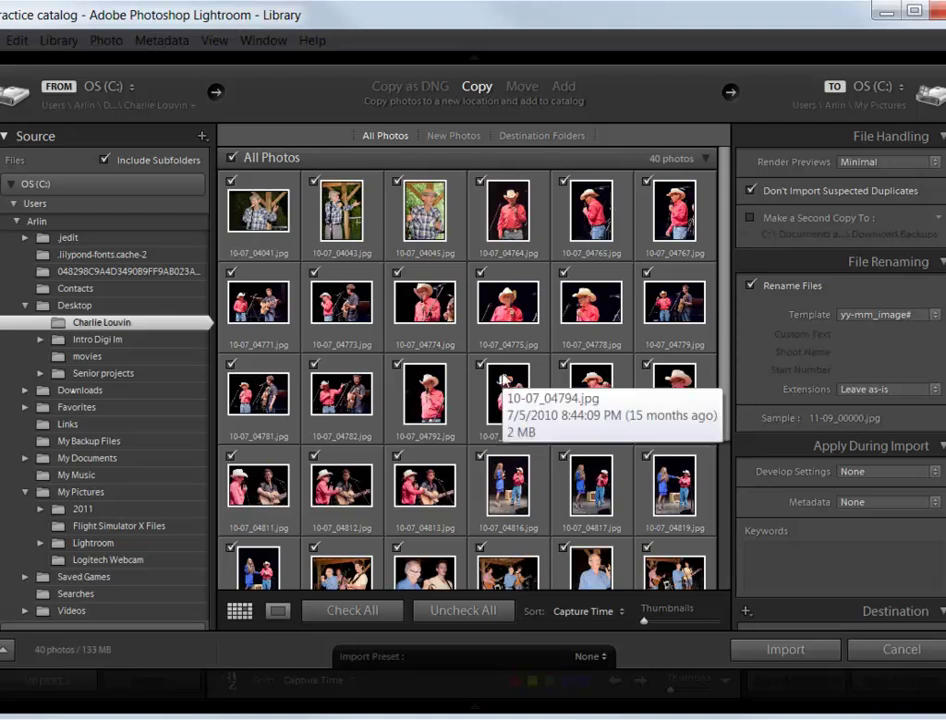
click(564, 87)
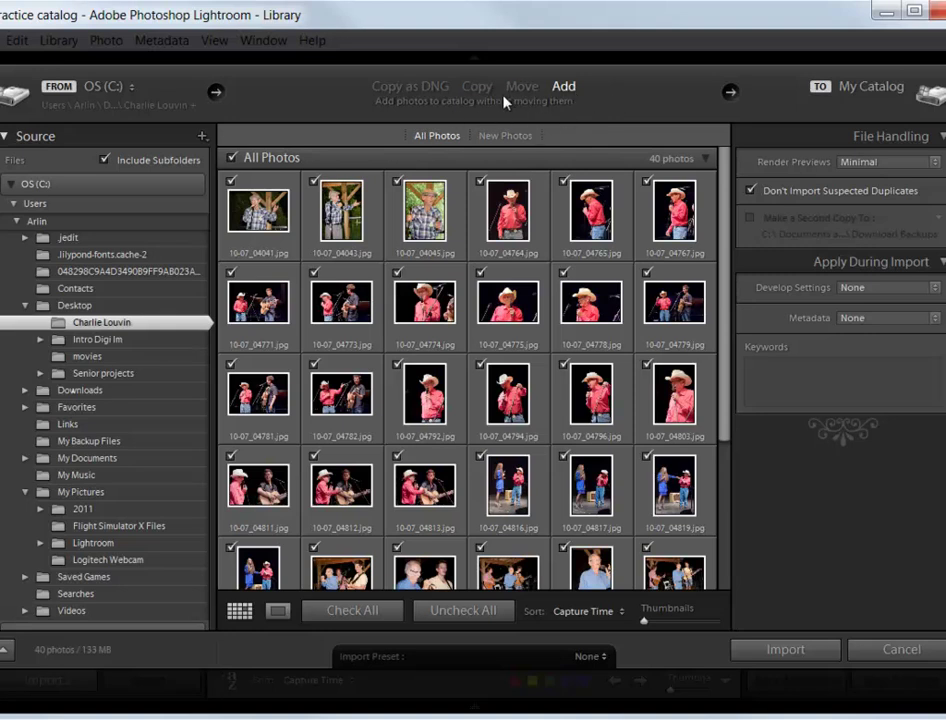
click(470, 87)
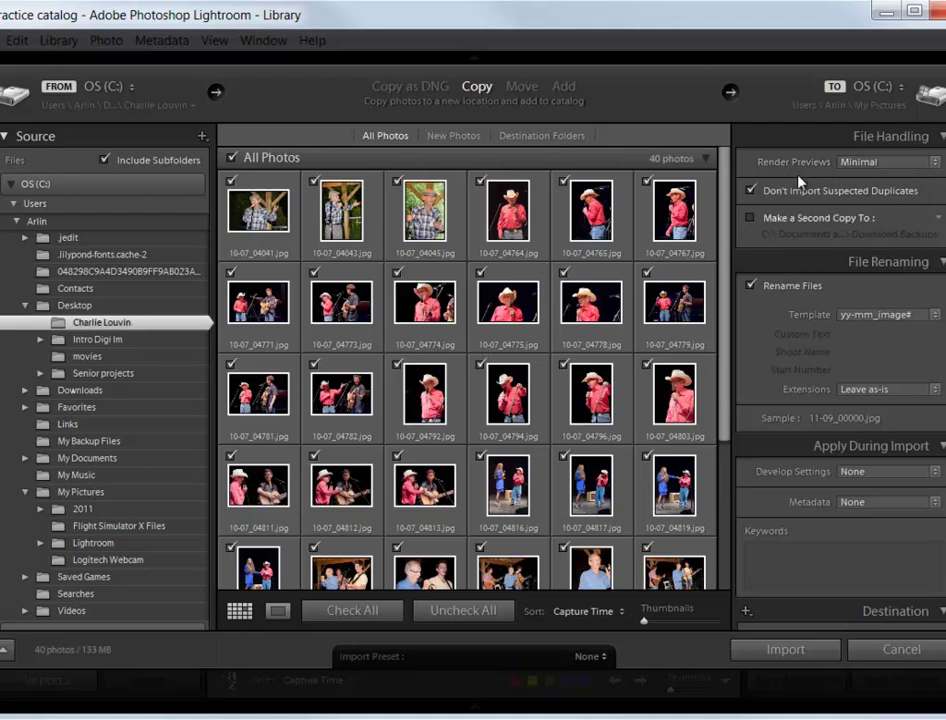
click(937, 163)
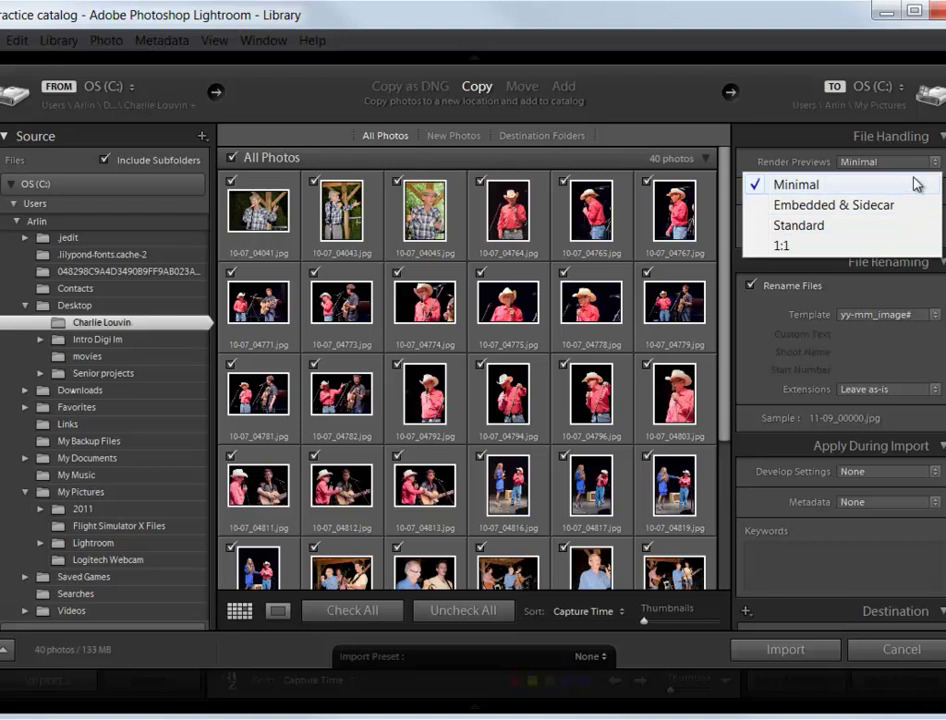
Step: Keep the import's preview rendering at Minimal
click(913, 187)
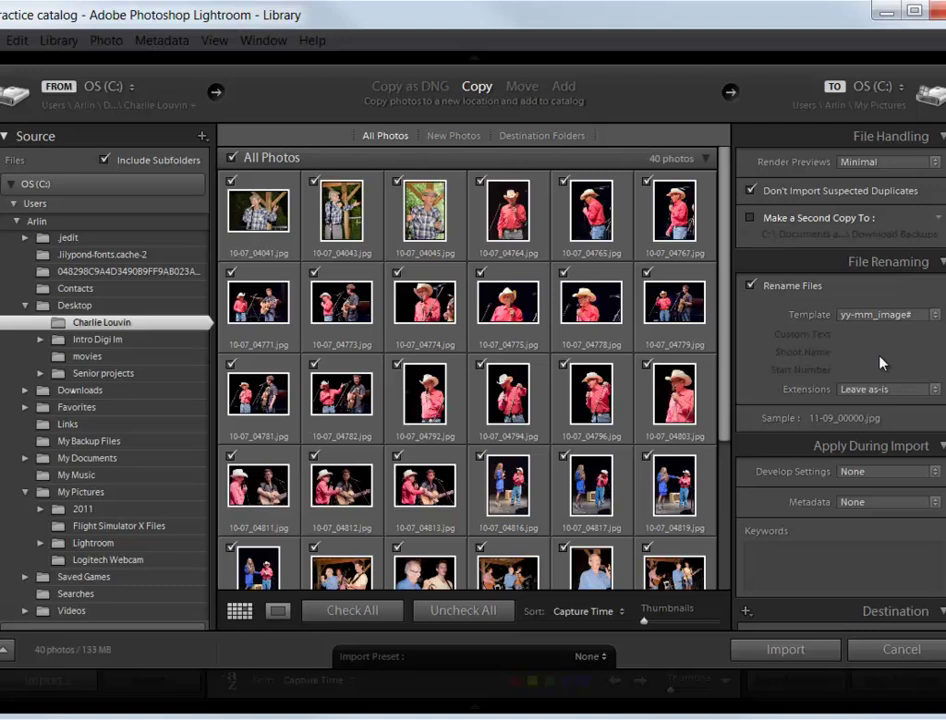
click(936, 315)
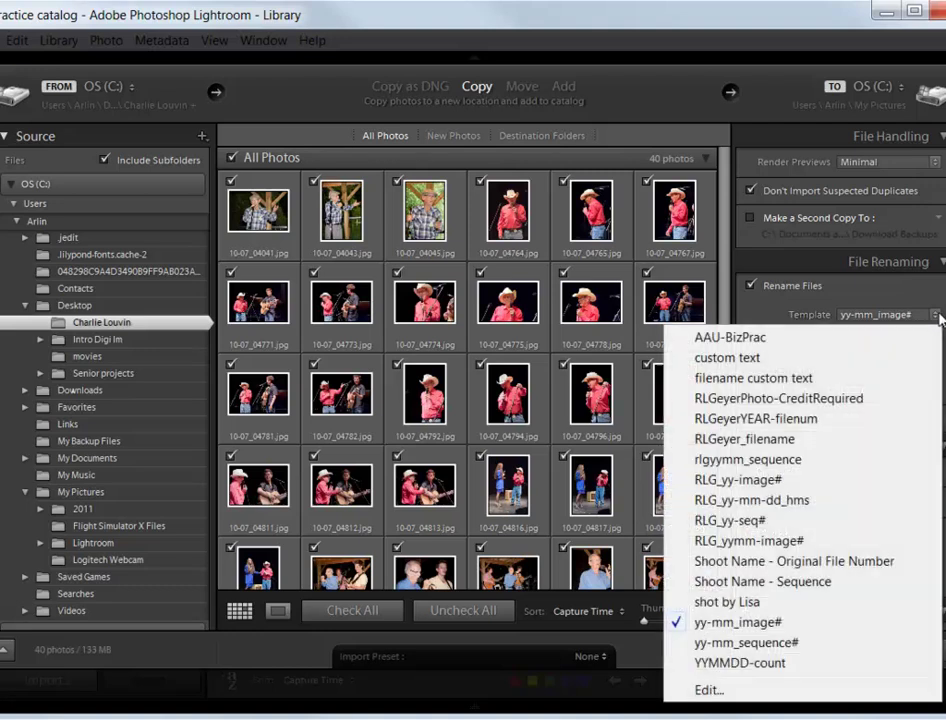
click(740, 623)
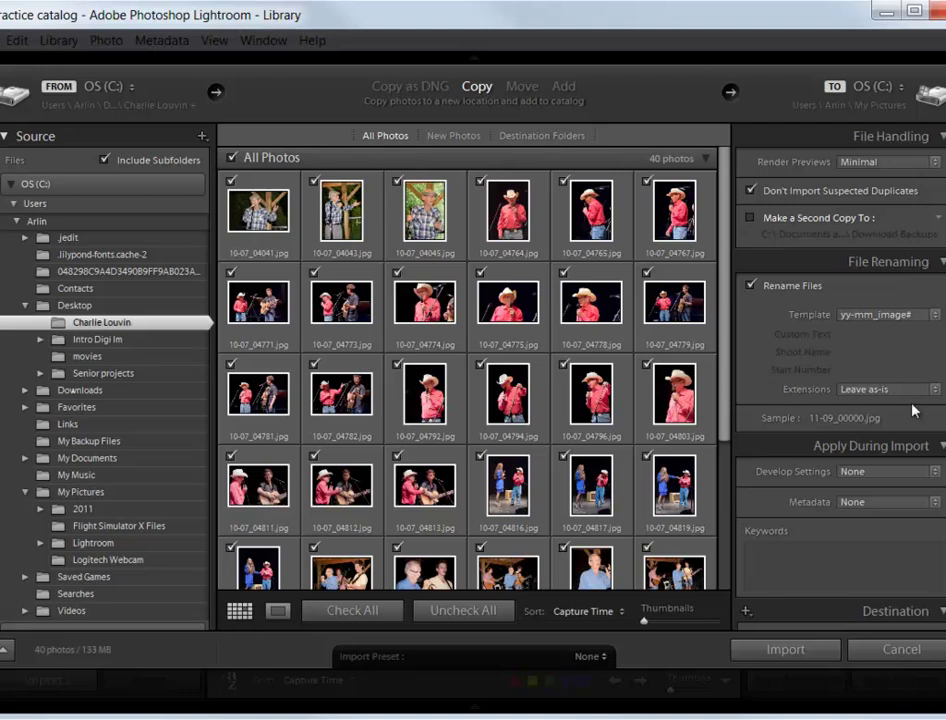
scroll(840, 380, down, 5)
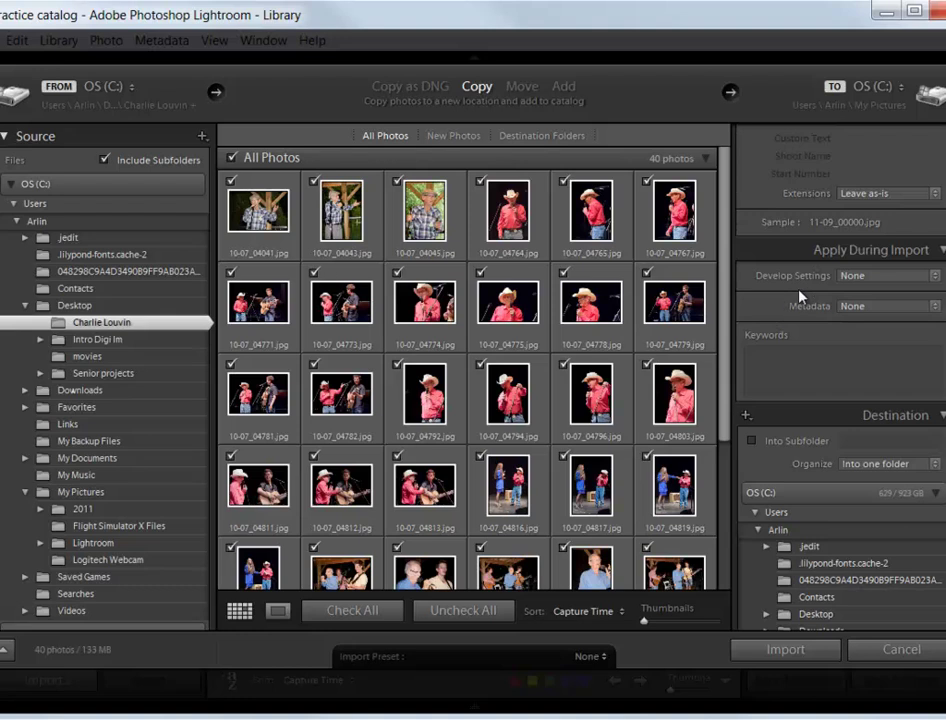
Step: Apply the basic copyright 2011 metadata preset to the photos during import
click(935, 307)
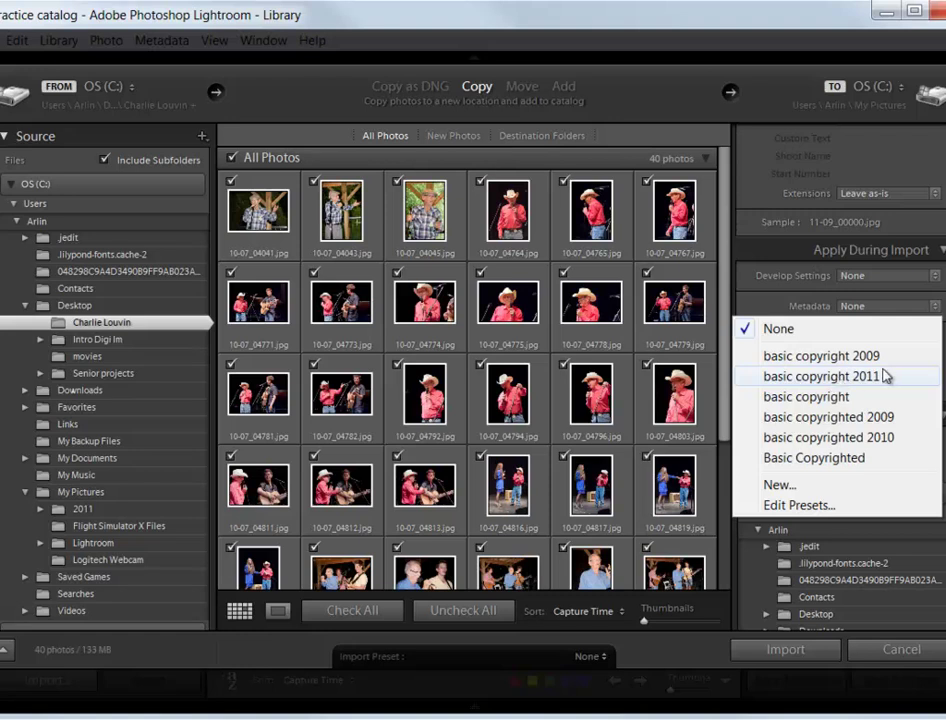
click(842, 378)
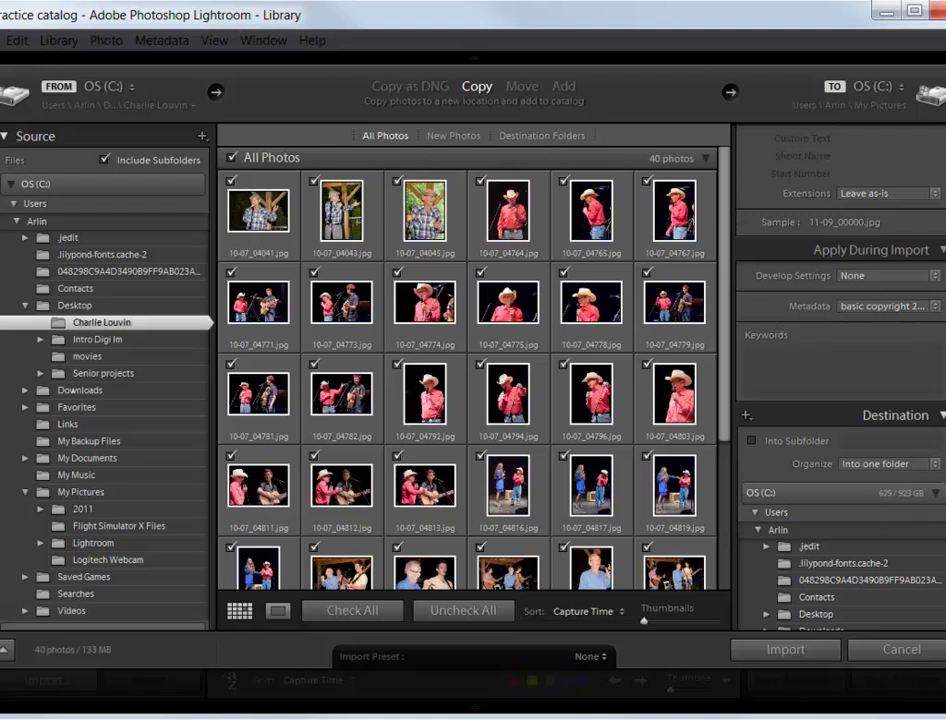
scroll(840, 400, down, 5)
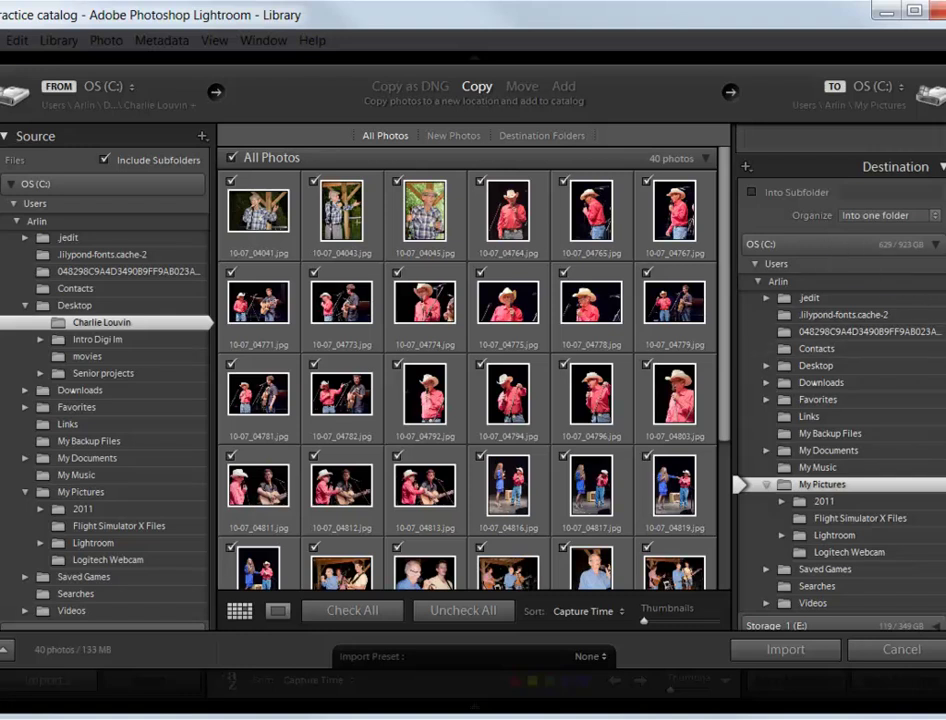
Step: Make My Pictures on the C drive the import destination and bring up its folder options
scroll(840, 400, down, 5)
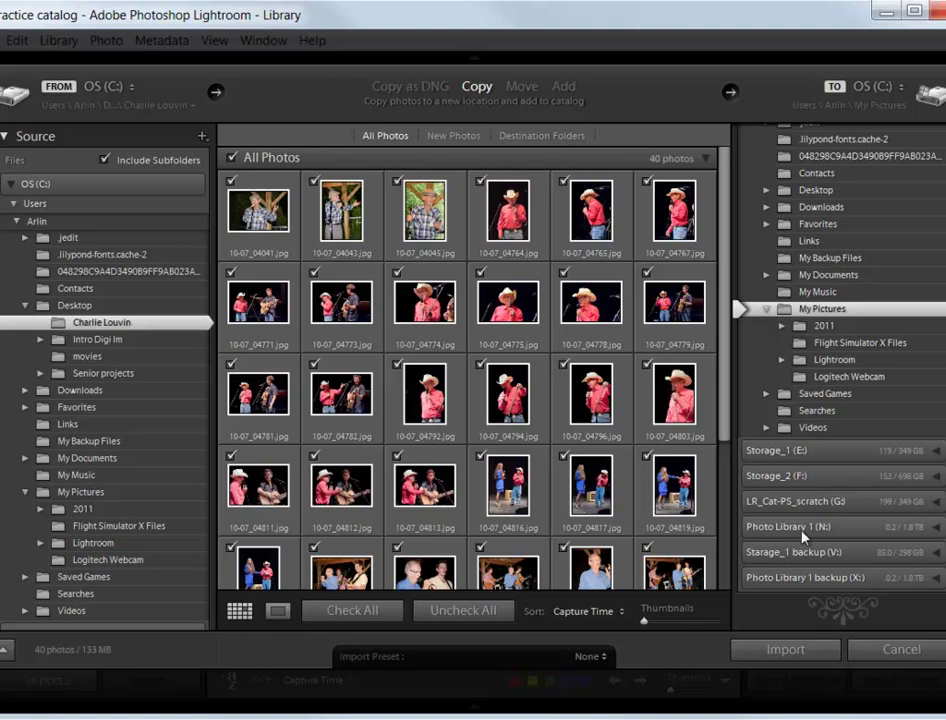
click(840, 530)
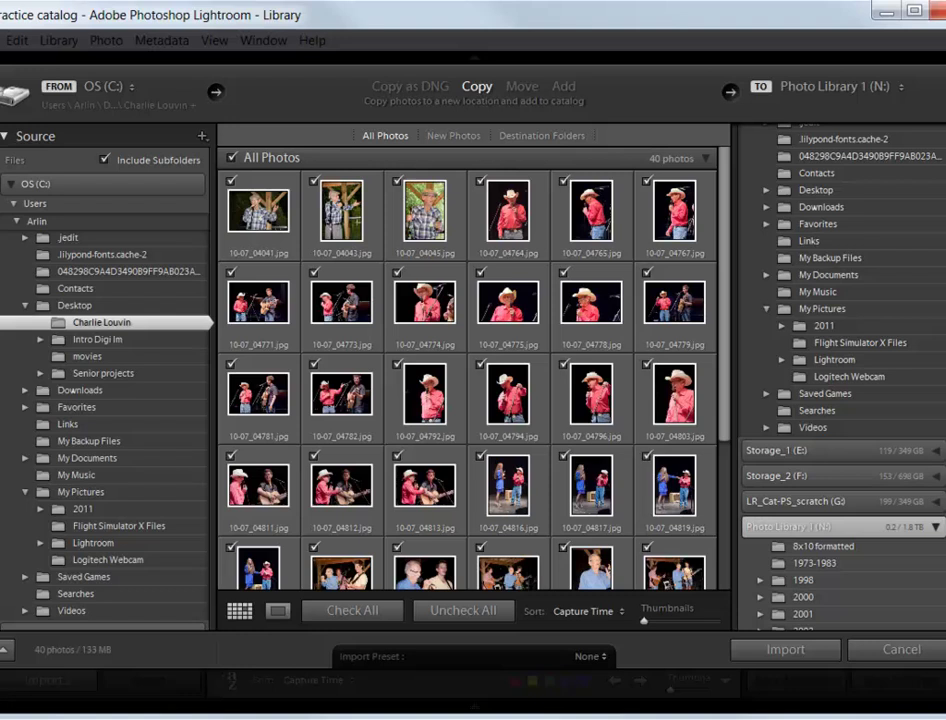
scroll(849, 455, up, 1)
scroll(835, 460, up, 5)
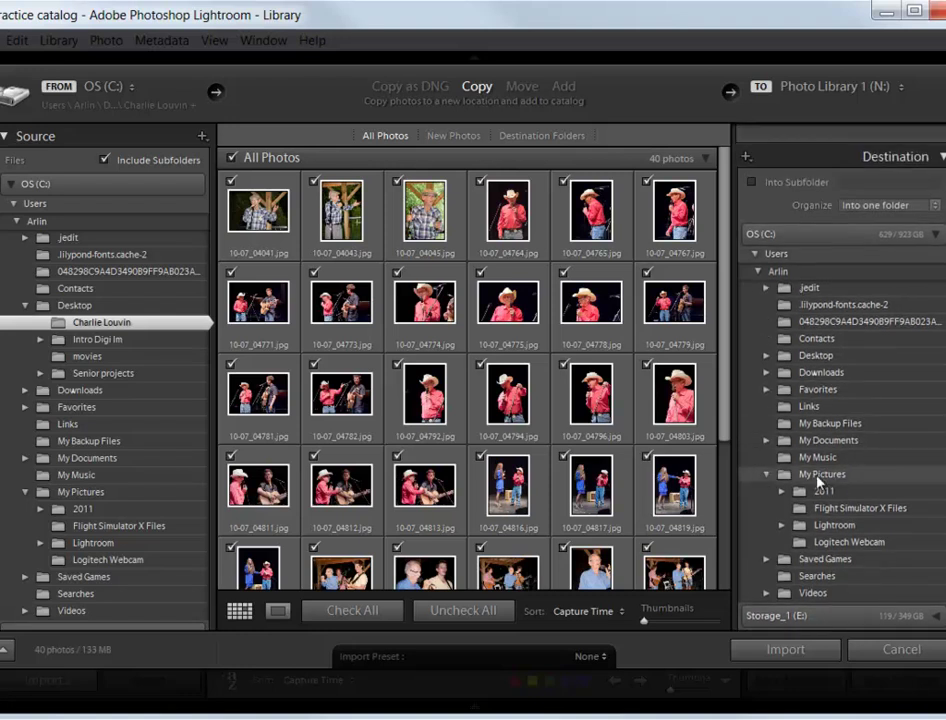
click(831, 477)
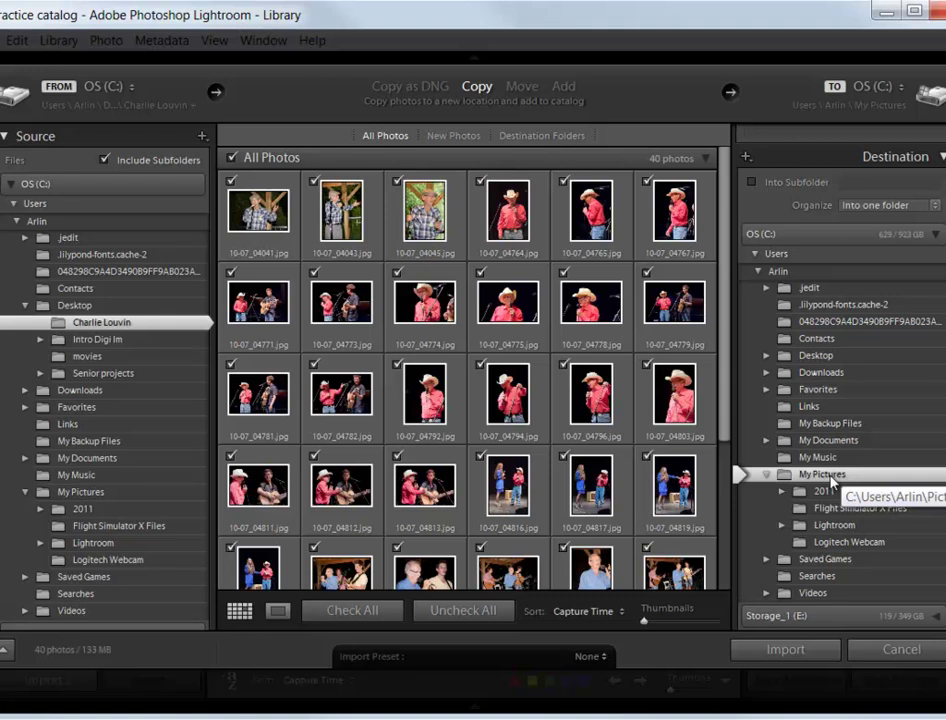
right_click(831, 478)
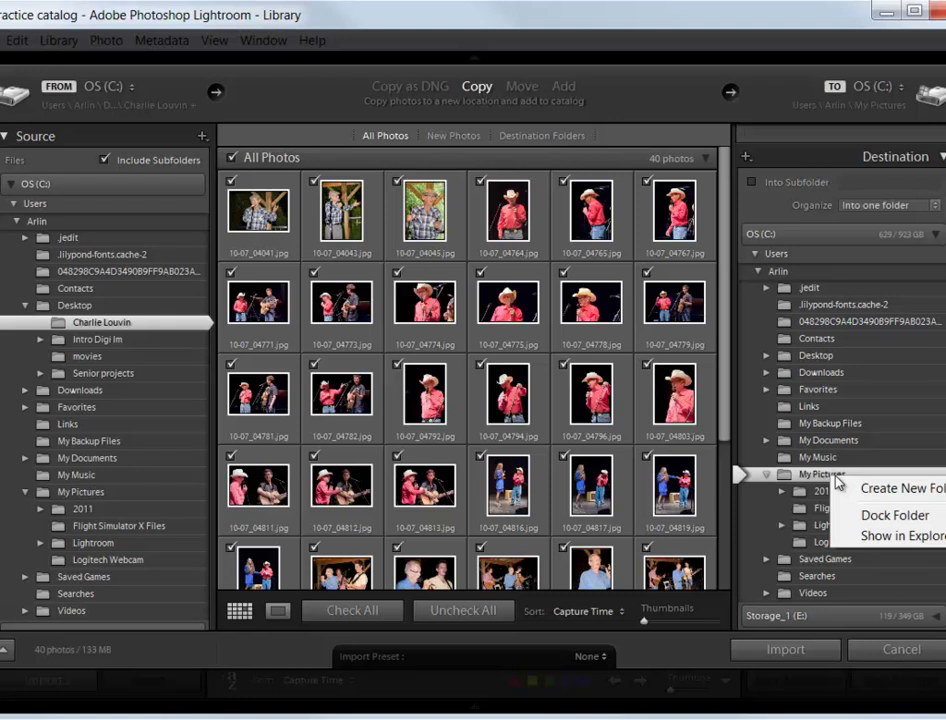
Step: Create a folder named 'photos' inside My Pictures and accept it as the destination
click(853, 489)
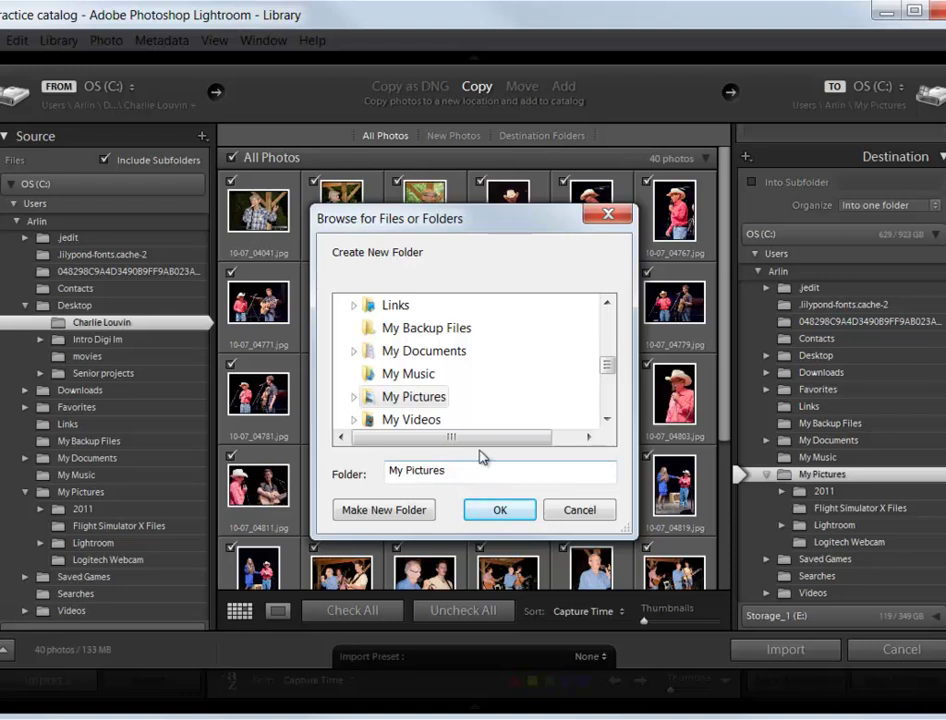
drag(466, 470, 327, 471)
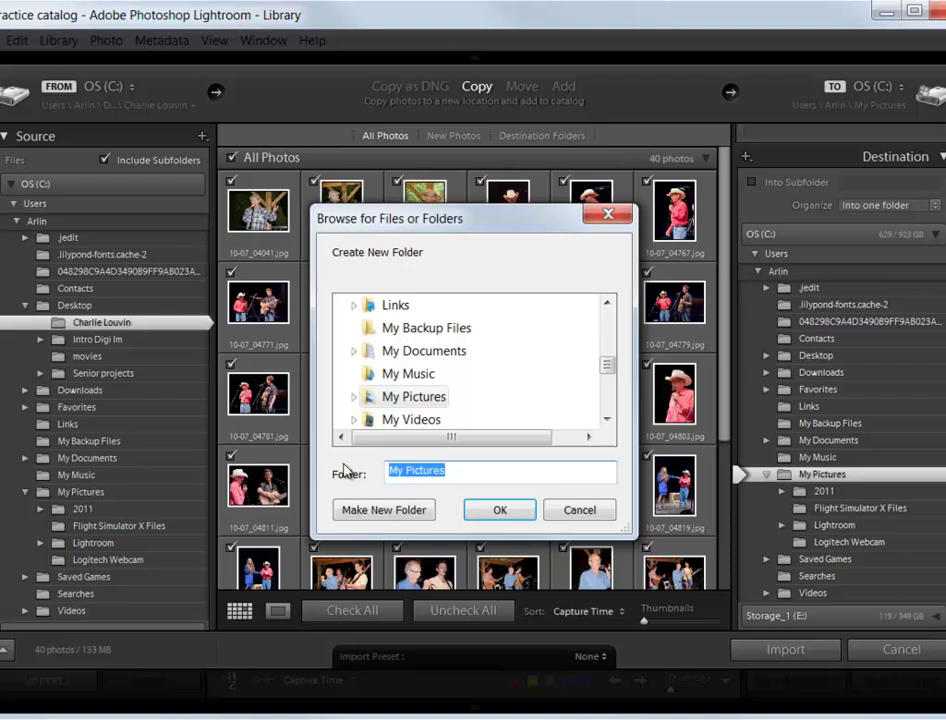
text(Photos)
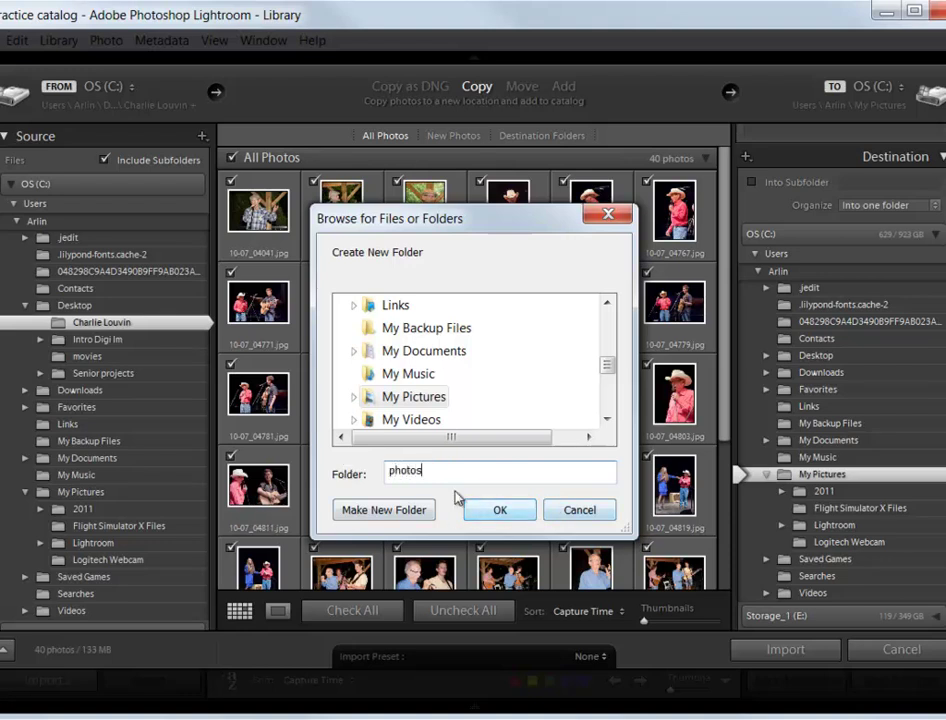
drag(454, 469, 386, 473)
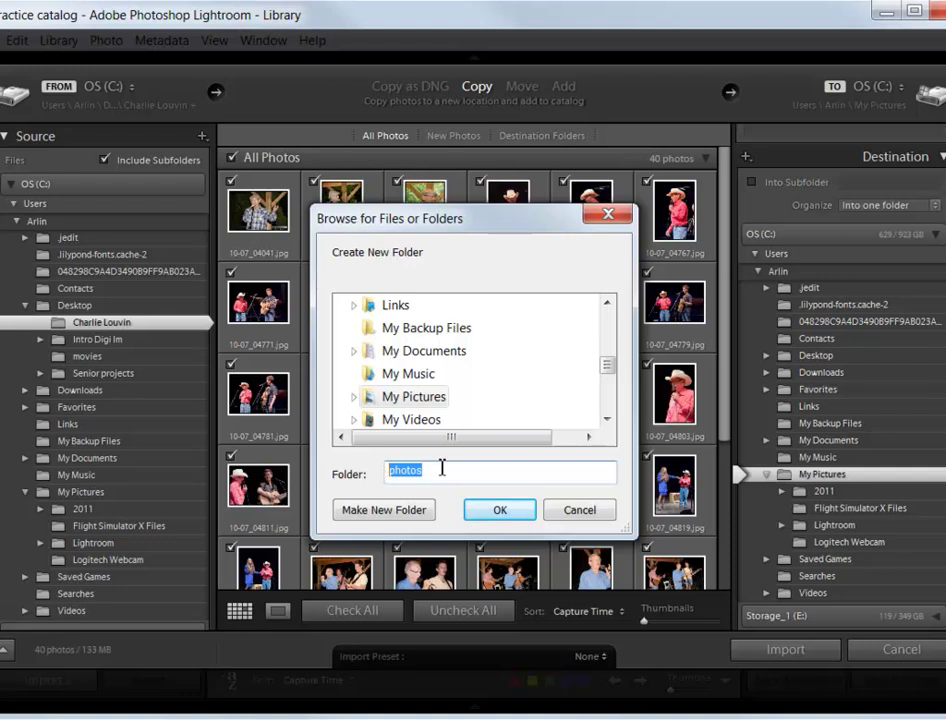
key(BackSpace)
click(407, 513)
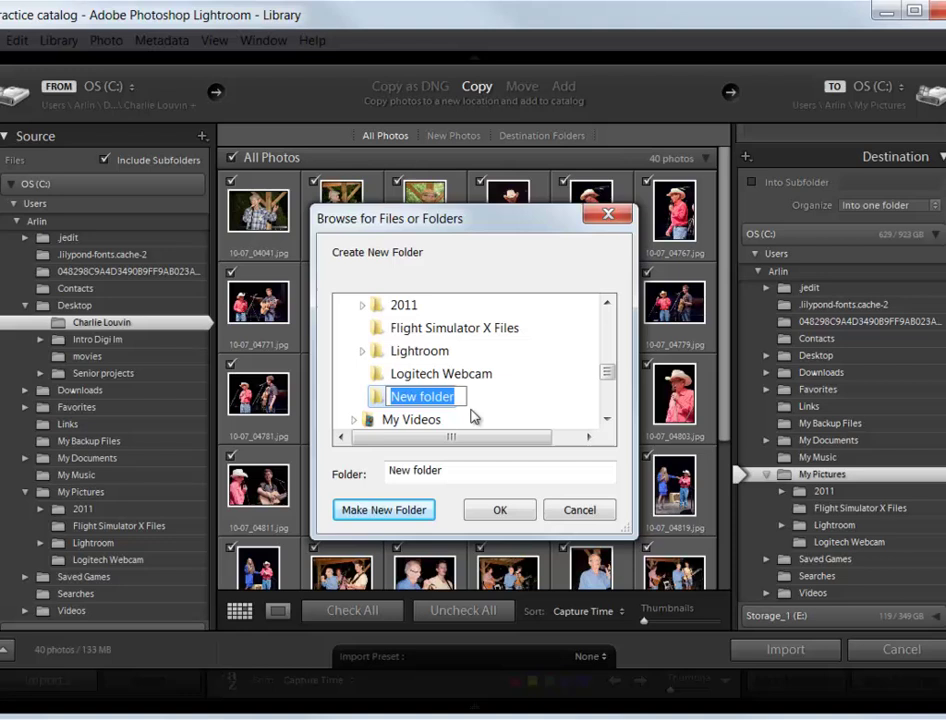
text(photos)
key(Return)
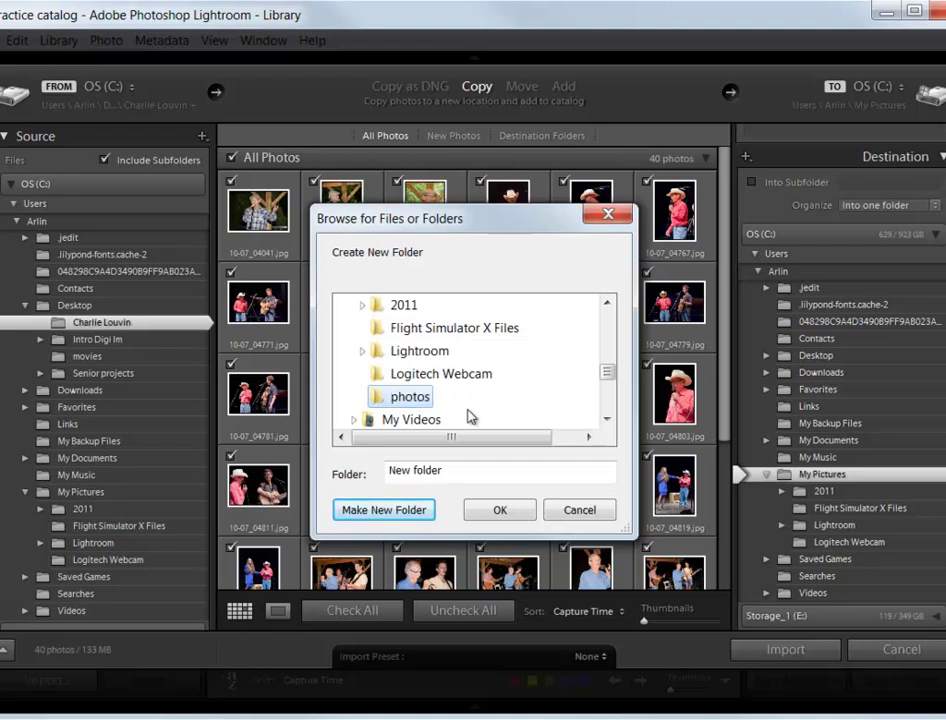
click(511, 516)
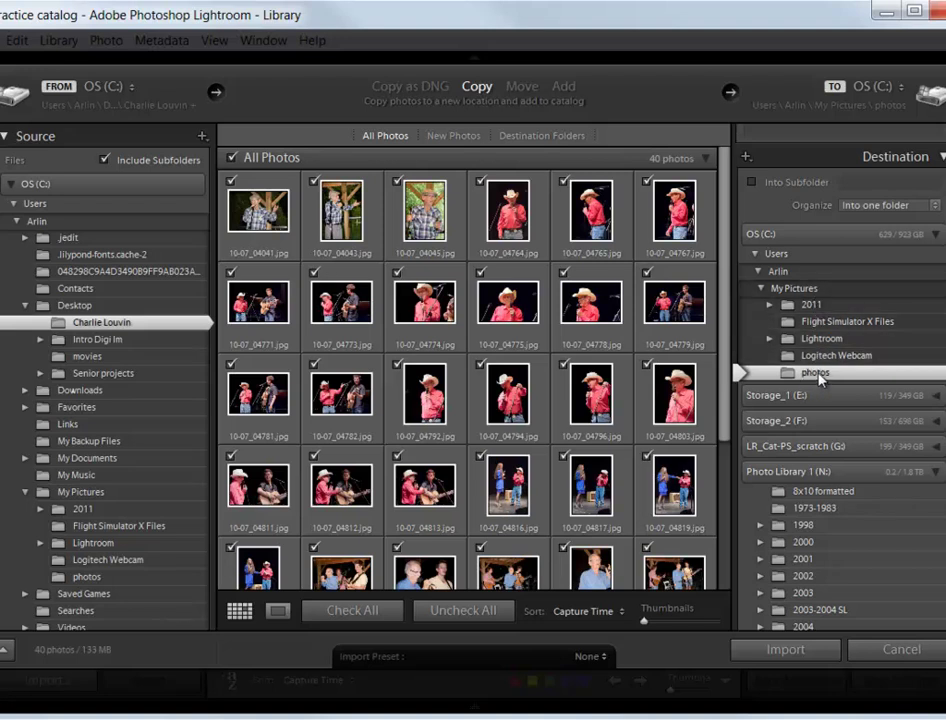
Step: Import into subfolders organized By date, keeping the 2011/2011-09/2011-09-29 date format
click(938, 476)
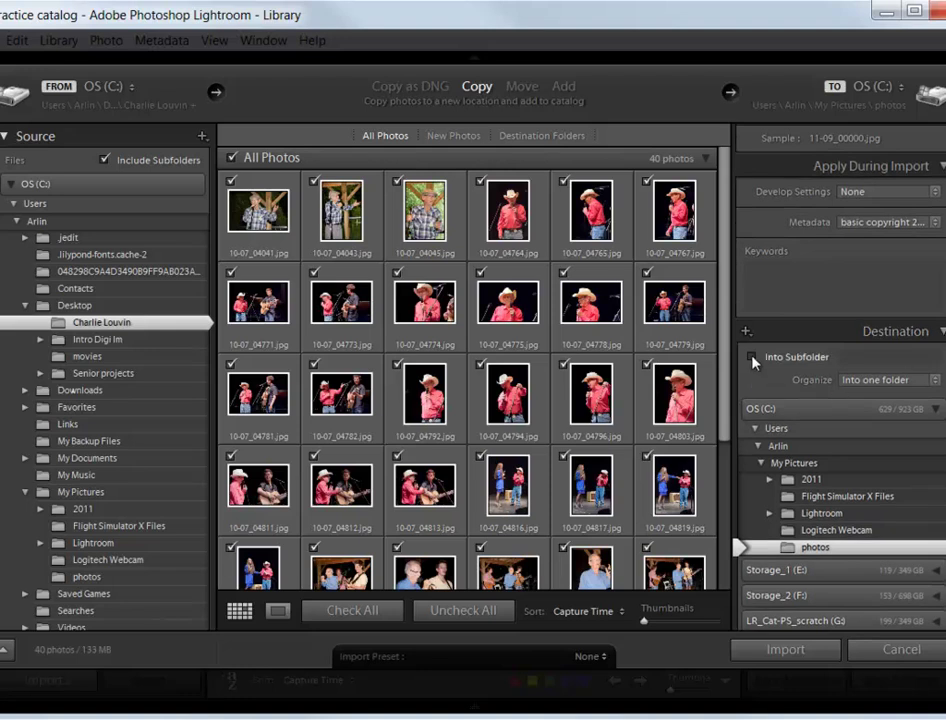
click(752, 357)
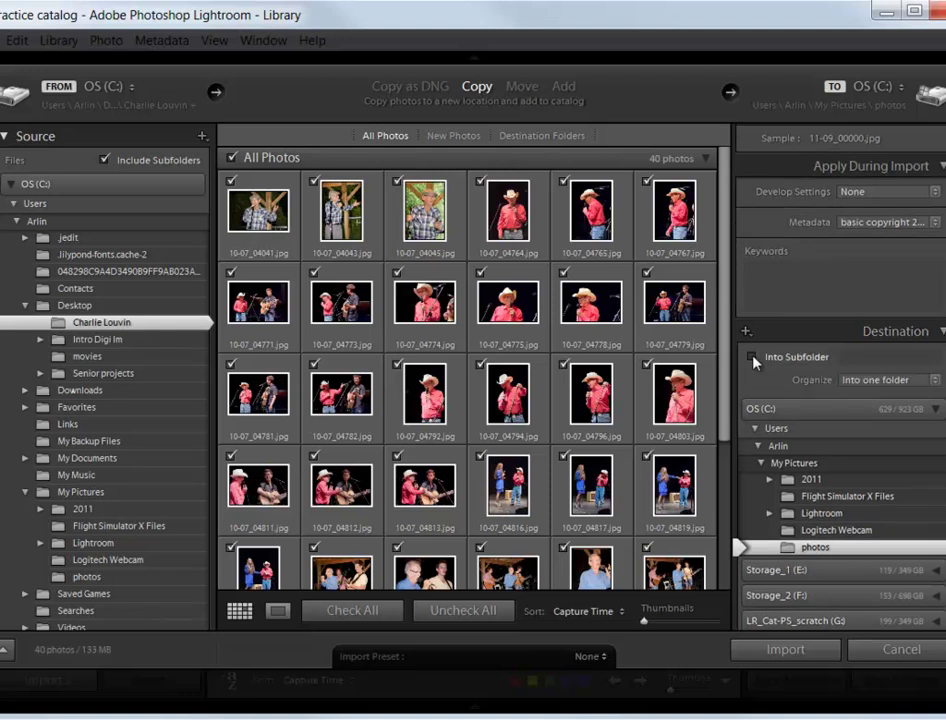
click(935, 381)
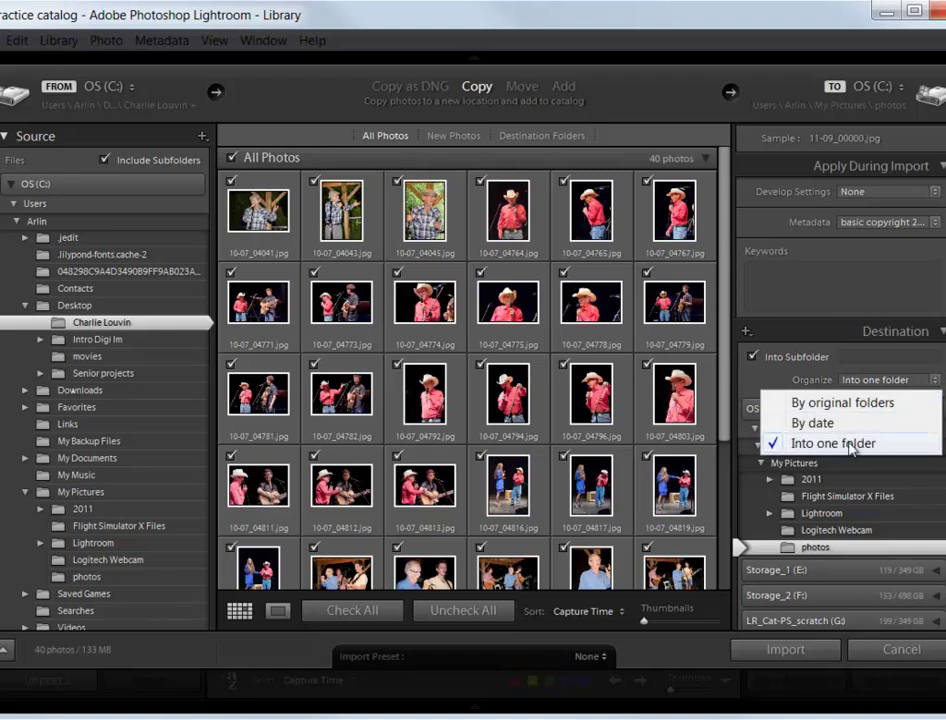
click(823, 424)
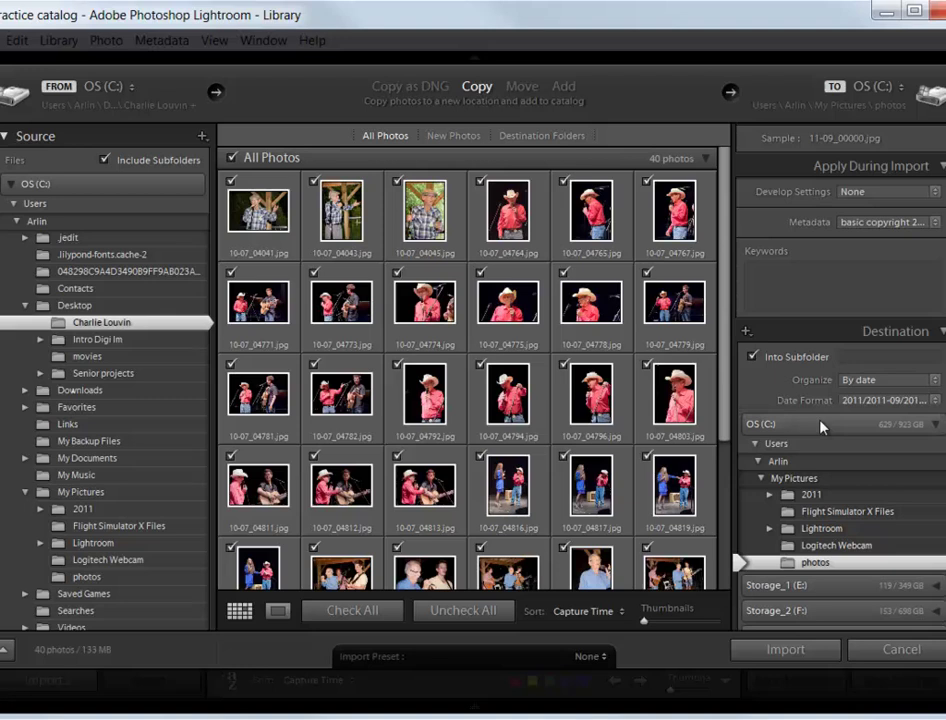
click(935, 400)
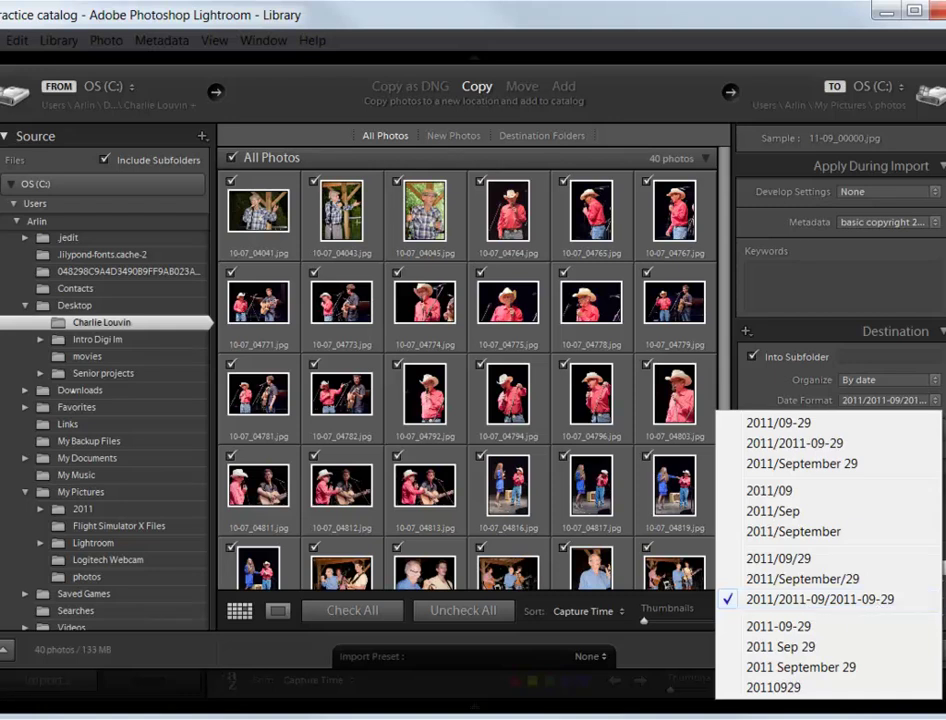
key(Escape)
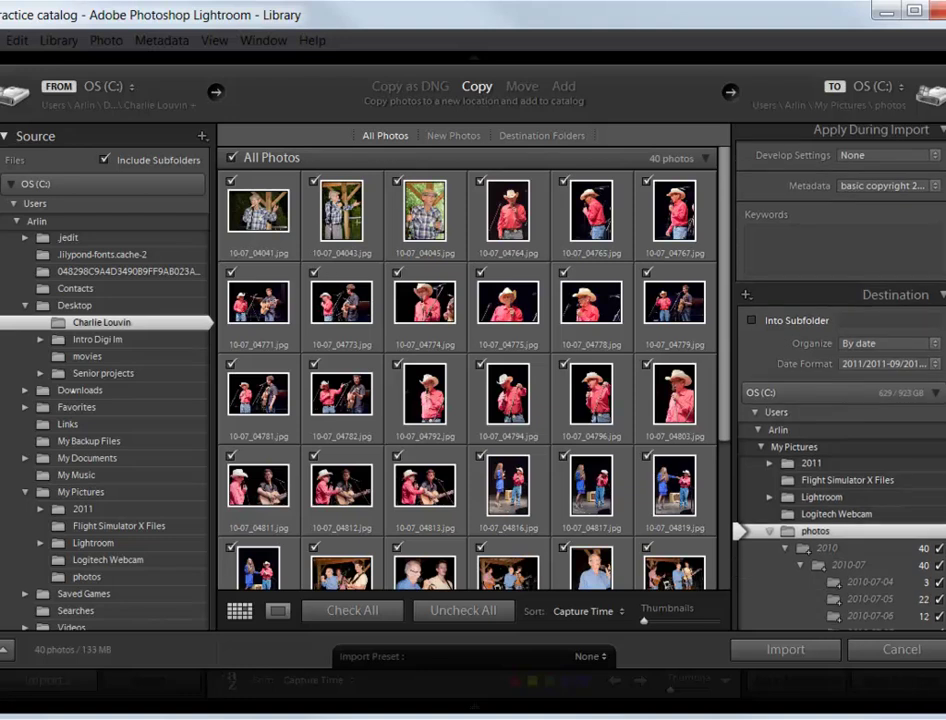
Step: Review the File Handling, File Renaming and Destination settings, then import the 40 concert photos
scroll(840, 400, down, 5)
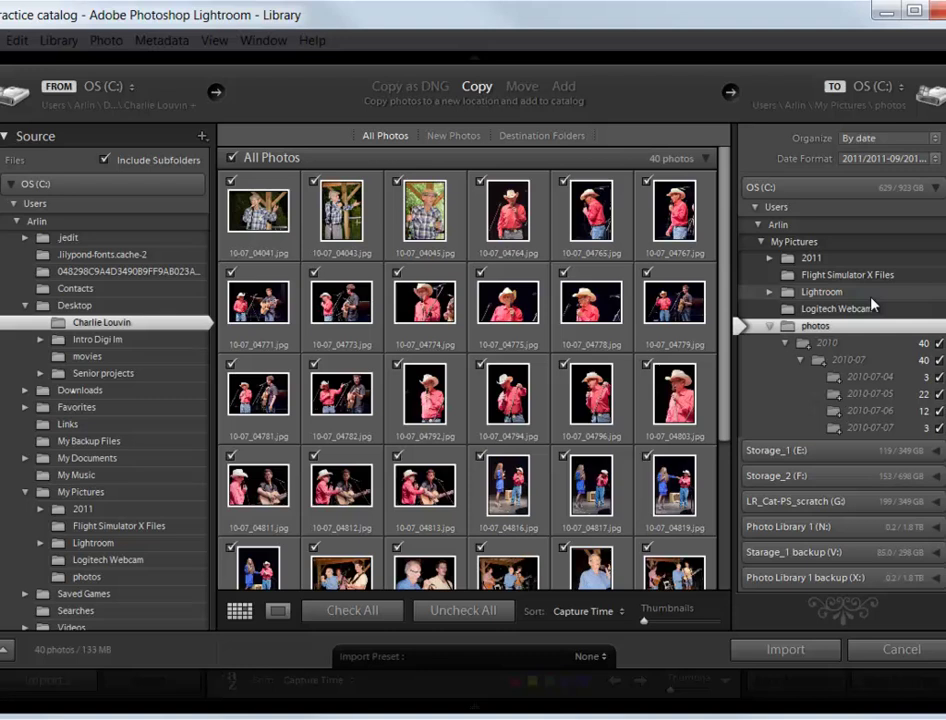
scroll(840, 380, up, 10)
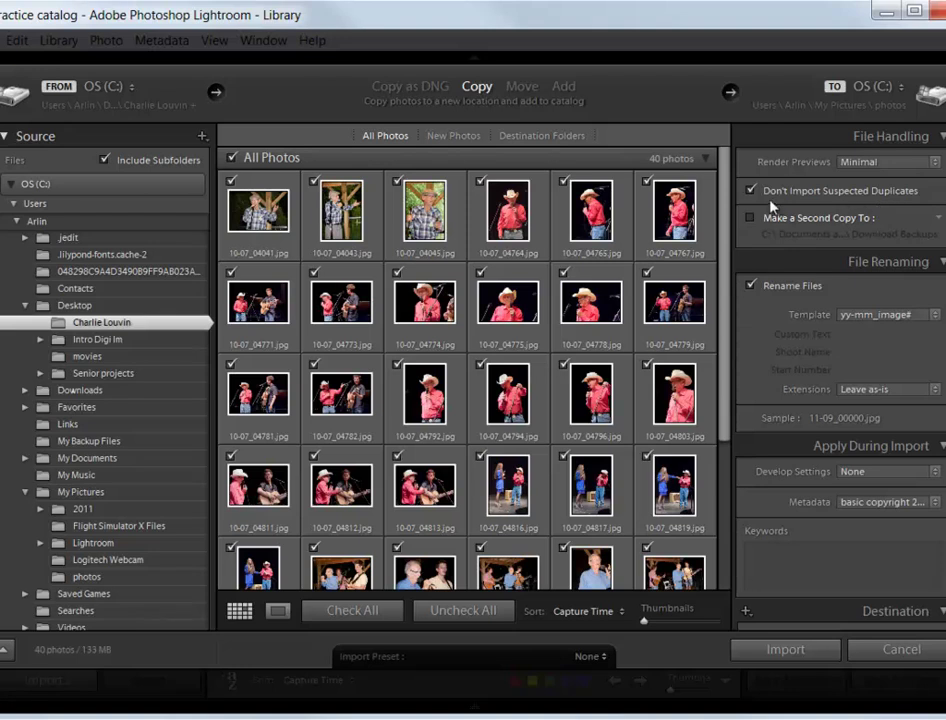
scroll(842, 208, down, 1)
scroll(840, 380, down, 5)
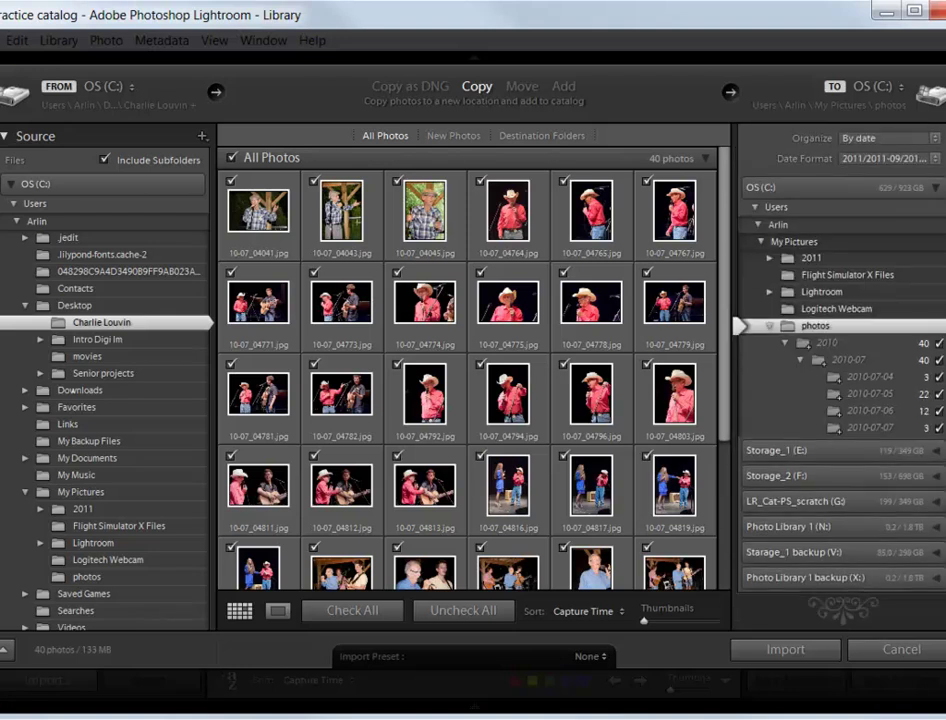
click(782, 649)
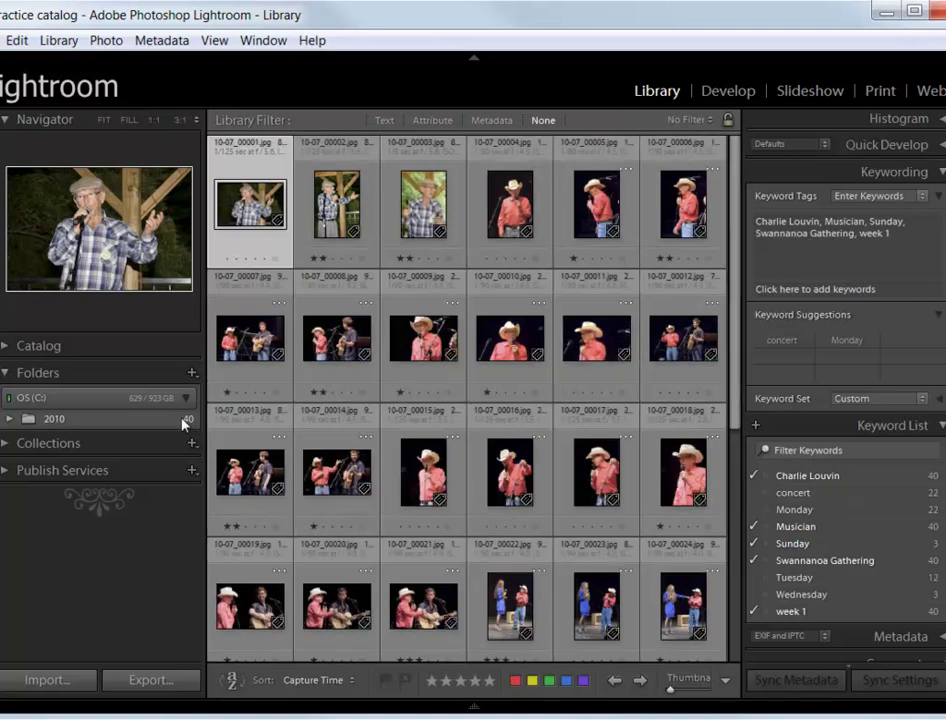
Step: Expand 2010 and 2010-07 in the Folders panel to show day folders 2010-07-04 through 2010-07-07
click(10, 420)
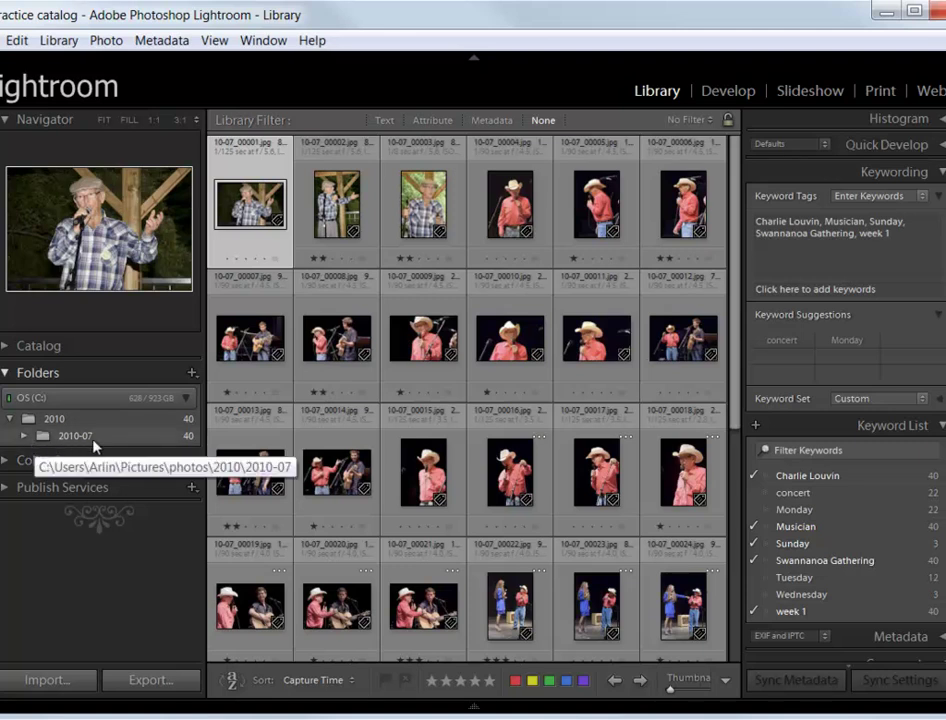
click(24, 437)
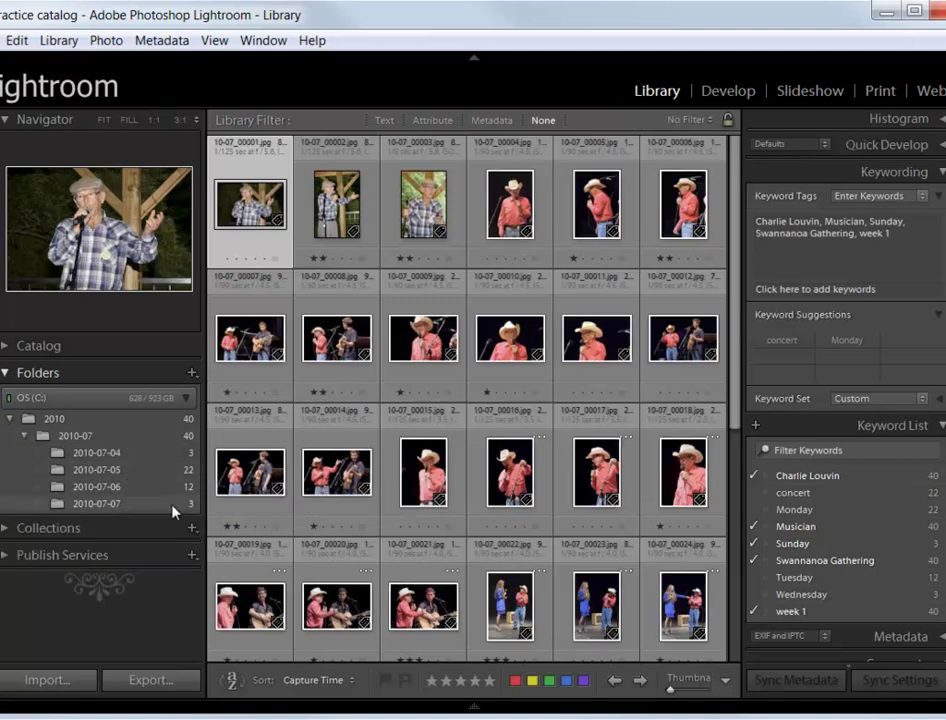